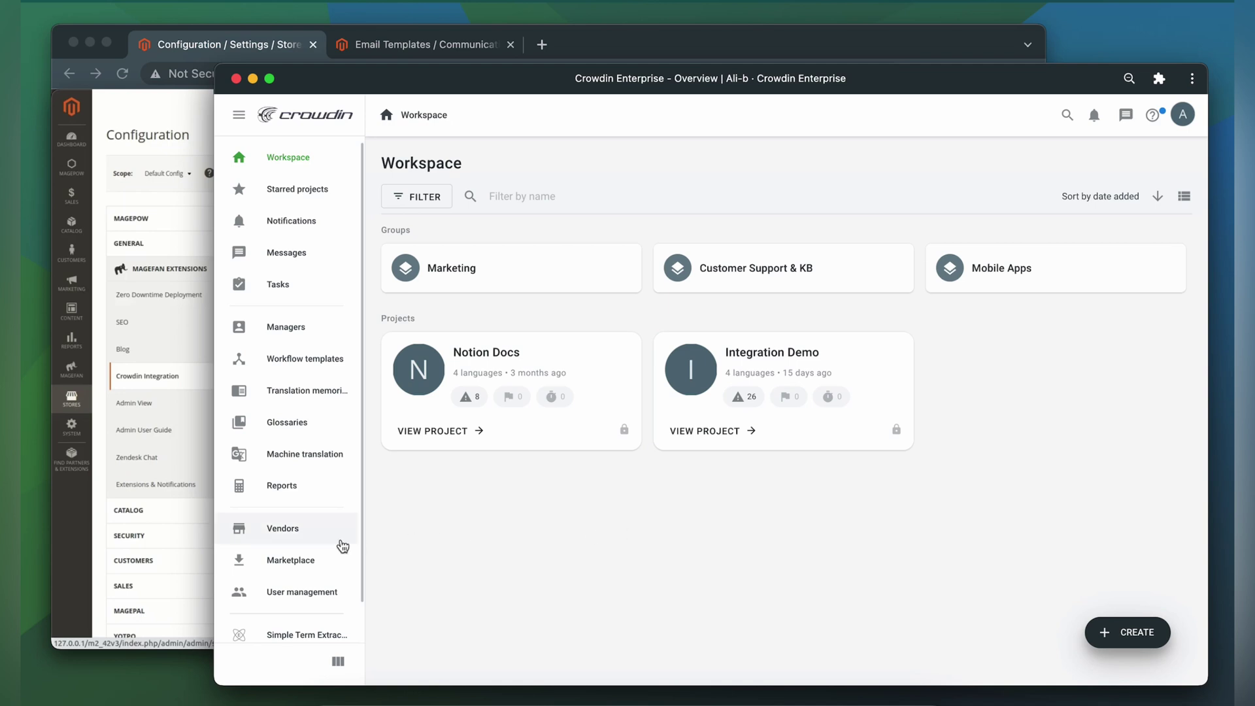
Step: Find 'magento' in the Marketplace, install the Magento app, and return to the Workspace overview
{"action": "left_click", "coordinate": [291, 561]}
{"action": "left_click", "coordinate": [500, 196]}
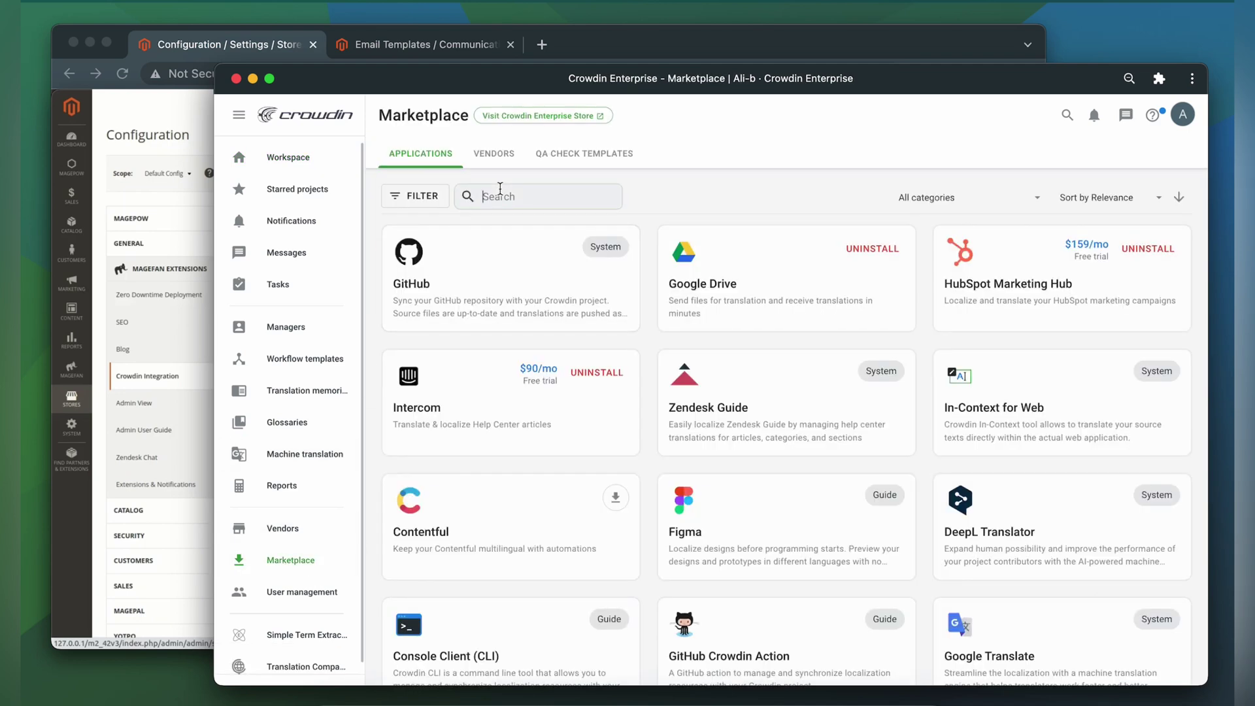
{"action": "type", "text": "magent"}
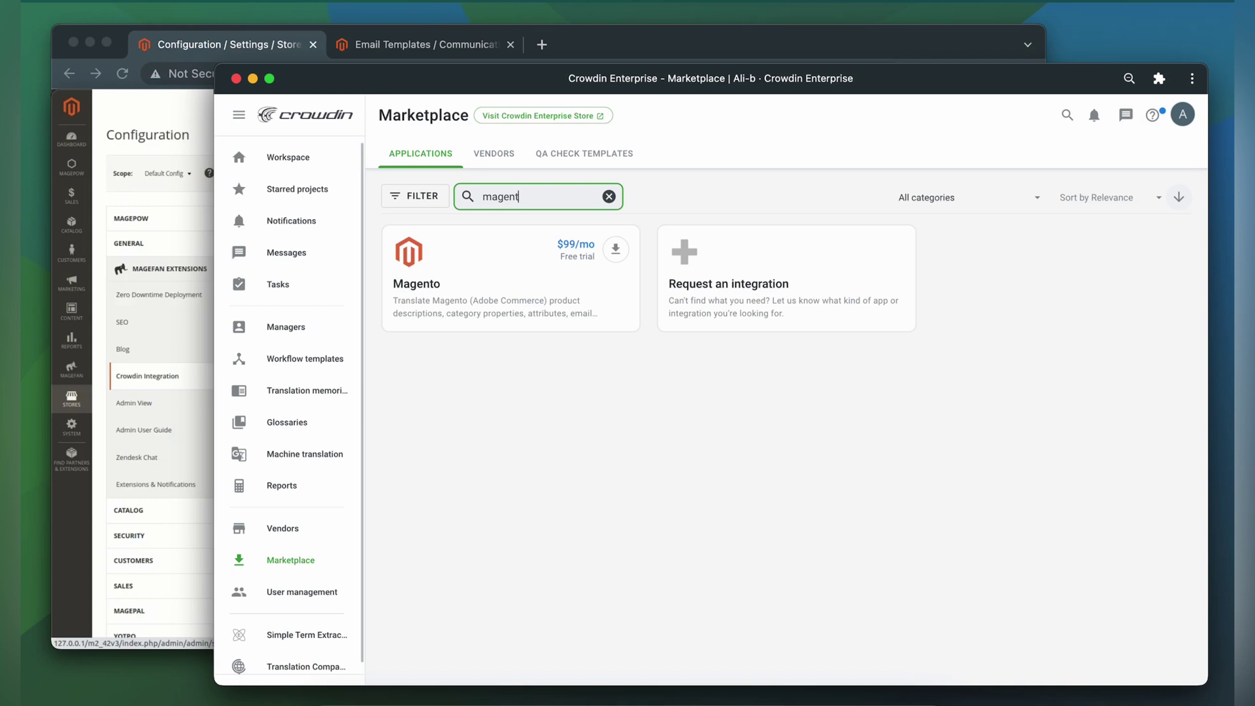
{"action": "left_click", "coordinate": [615, 249]}
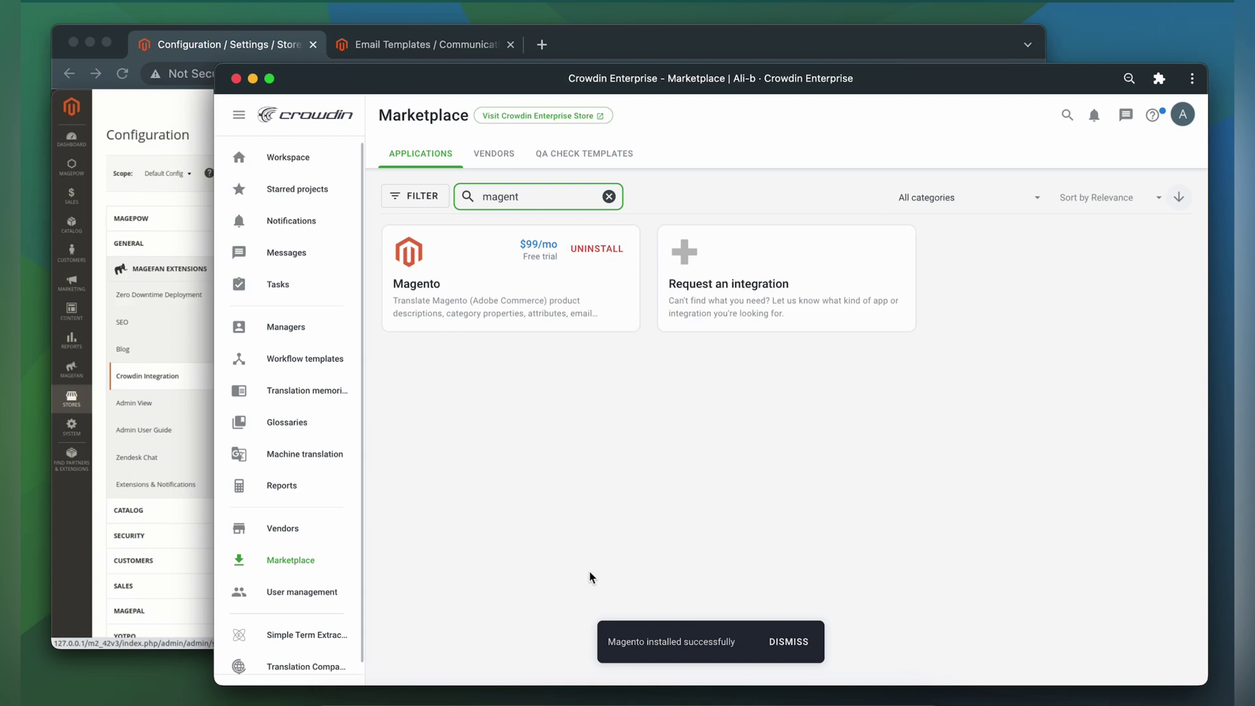
{"action": "left_click", "coordinate": [282, 158]}
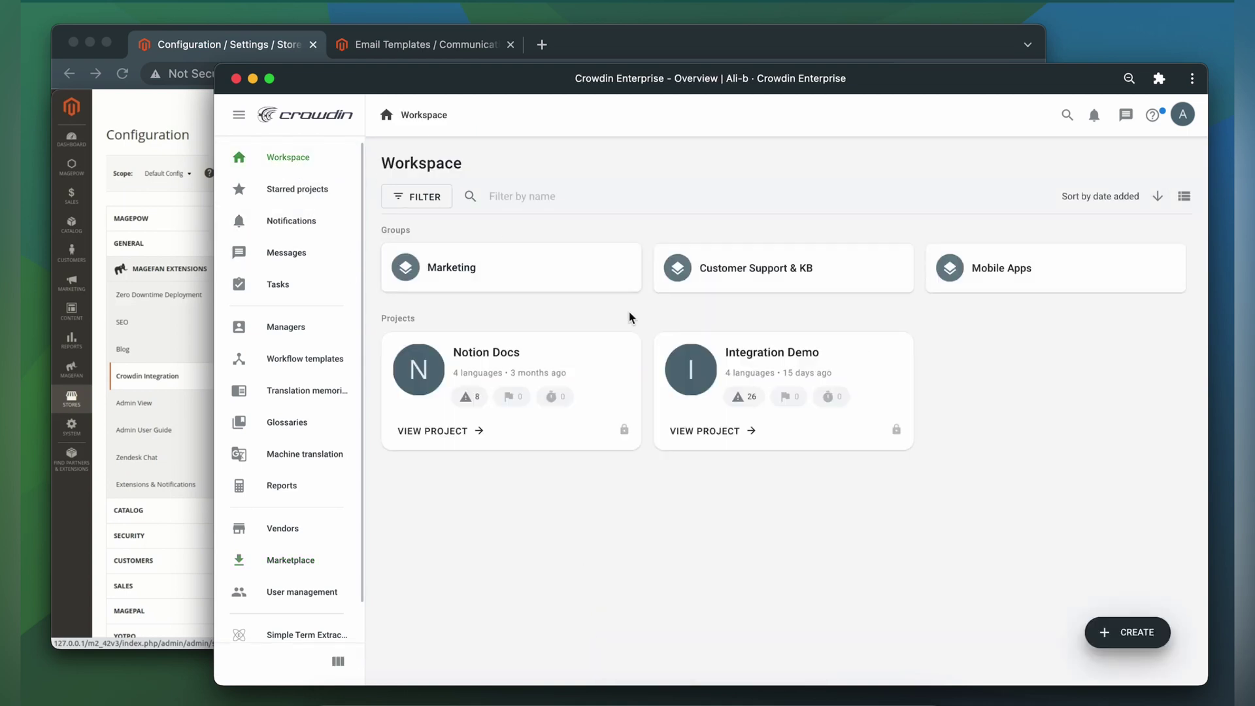
Step: Open the Magento integration in the Integration Demo project's Integrations, then switch to the Magento admin window
{"action": "left_click", "coordinate": [726, 357]}
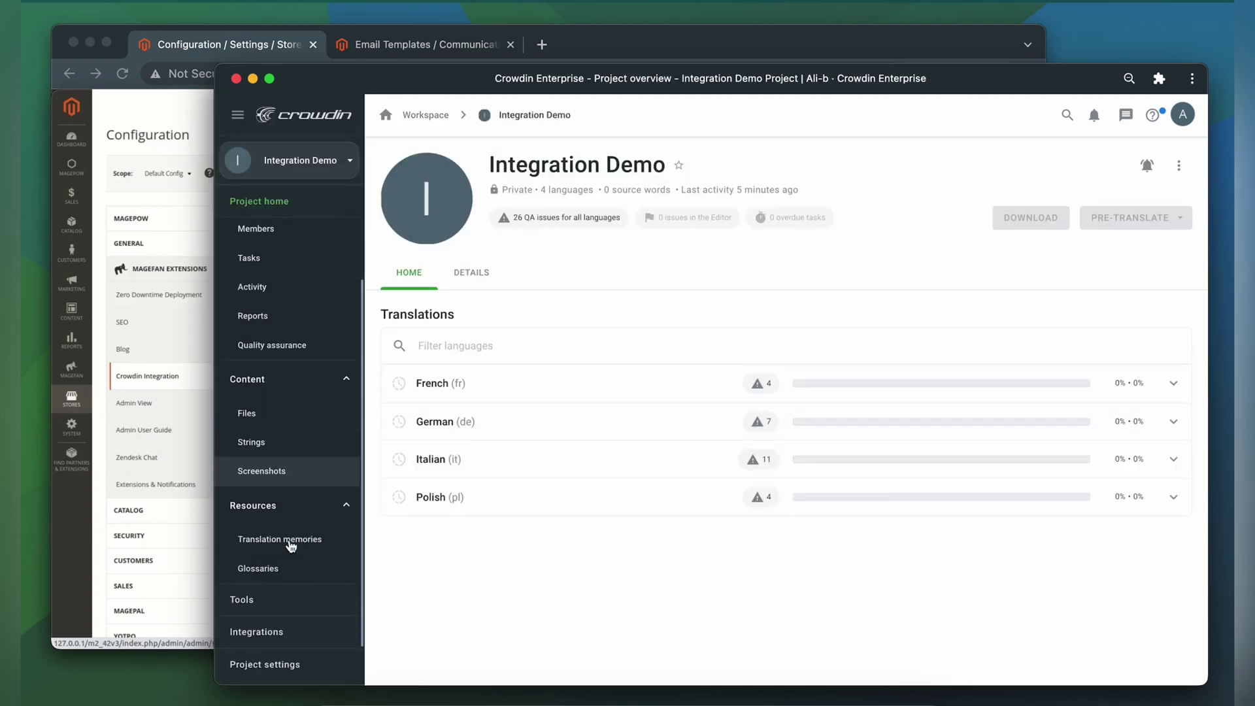
{"action": "left_click", "coordinate": [283, 638]}
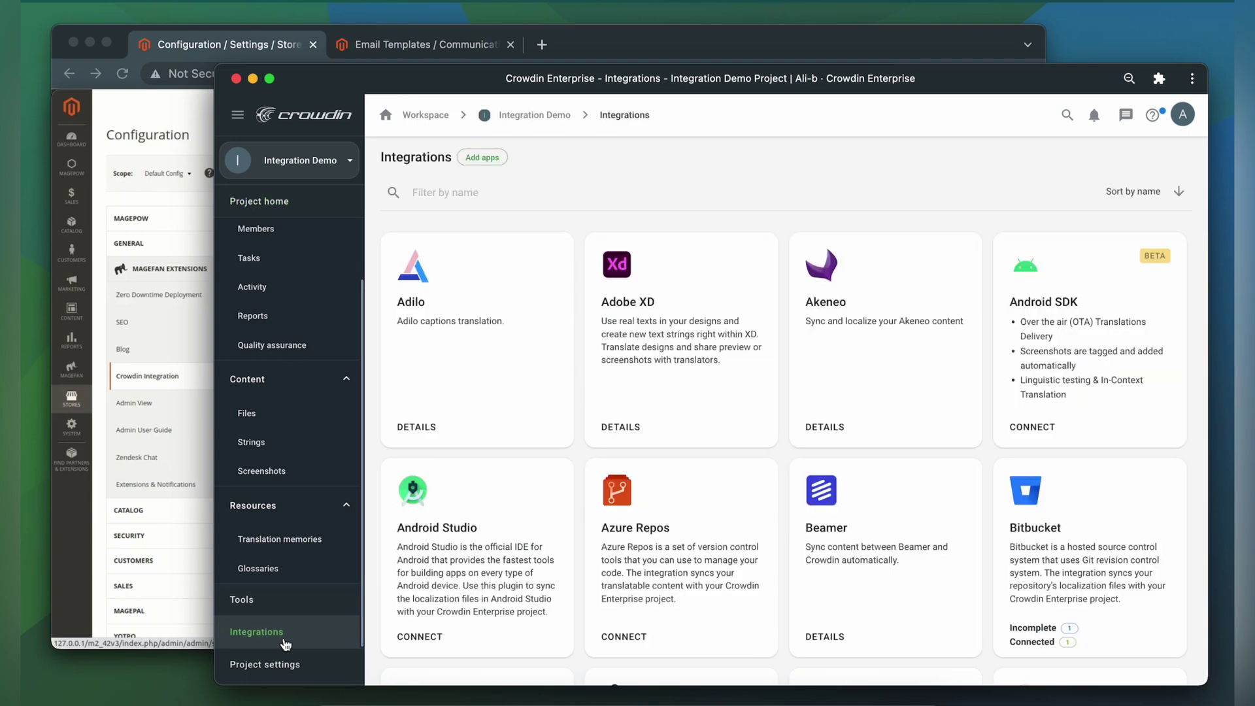
{"action": "left_click", "coordinate": [445, 193]}
{"action": "type", "text": "mage"}
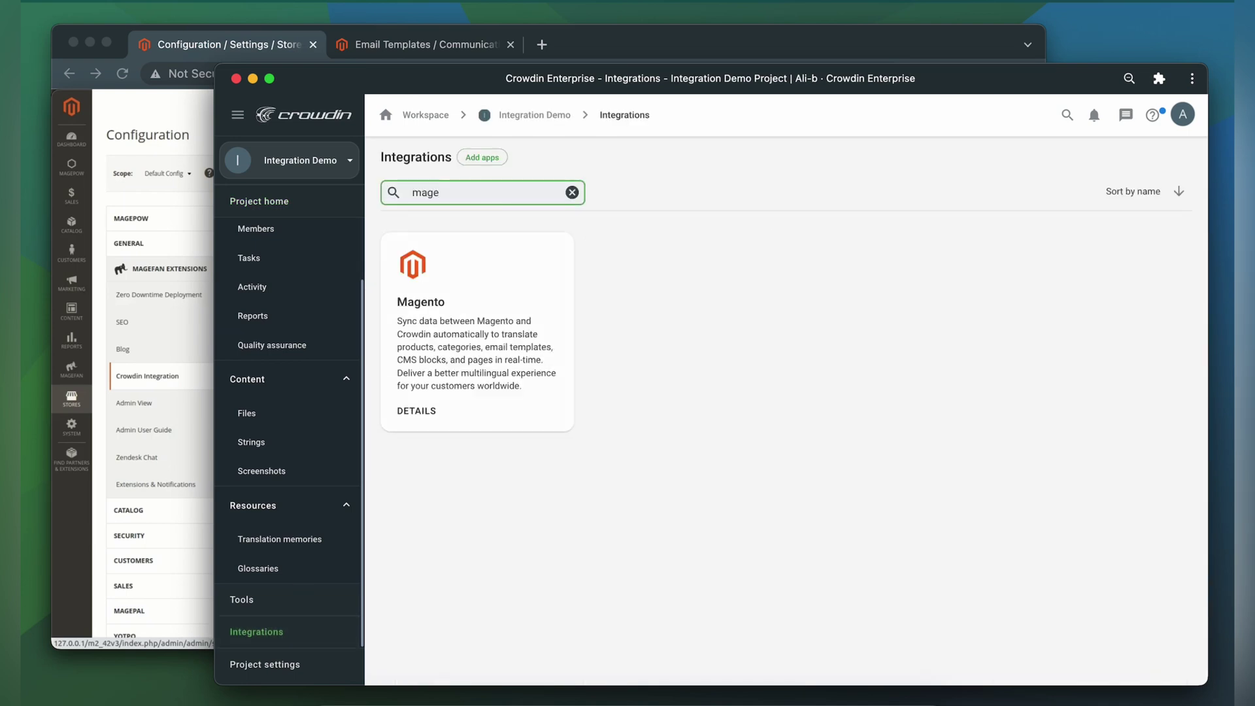
{"action": "left_click", "coordinate": [517, 285]}
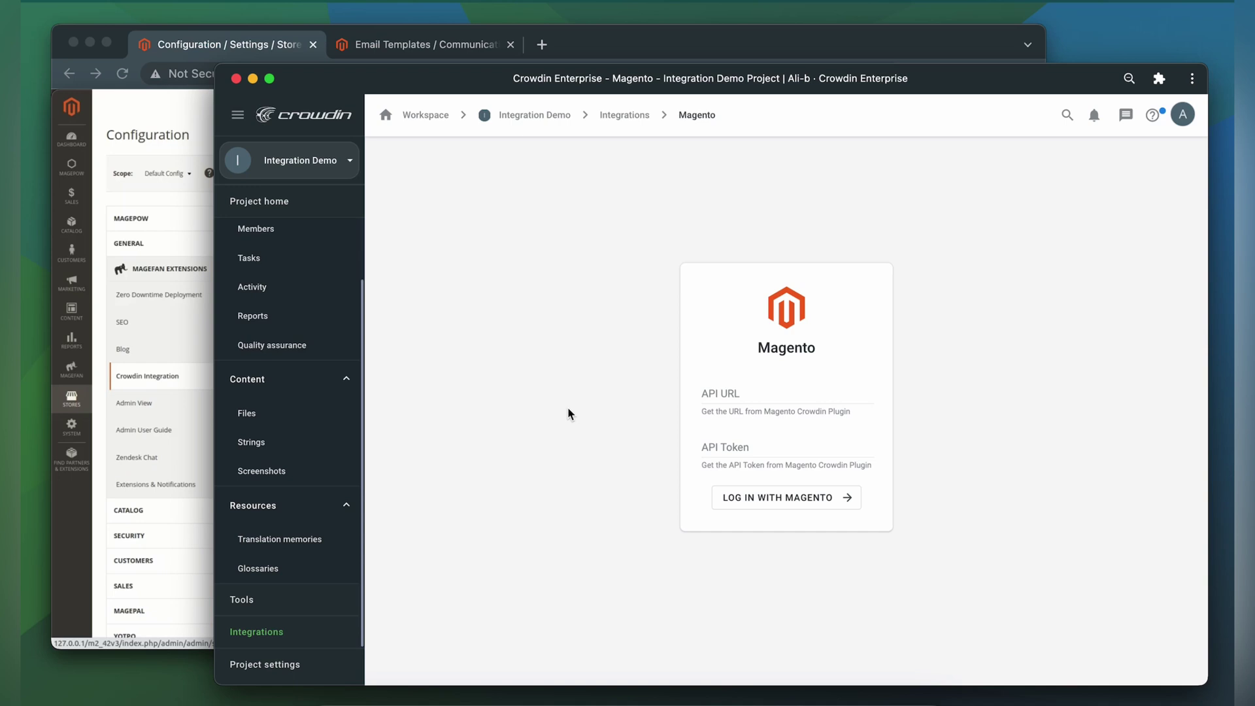
{"action": "key", "text": "super+grave"}
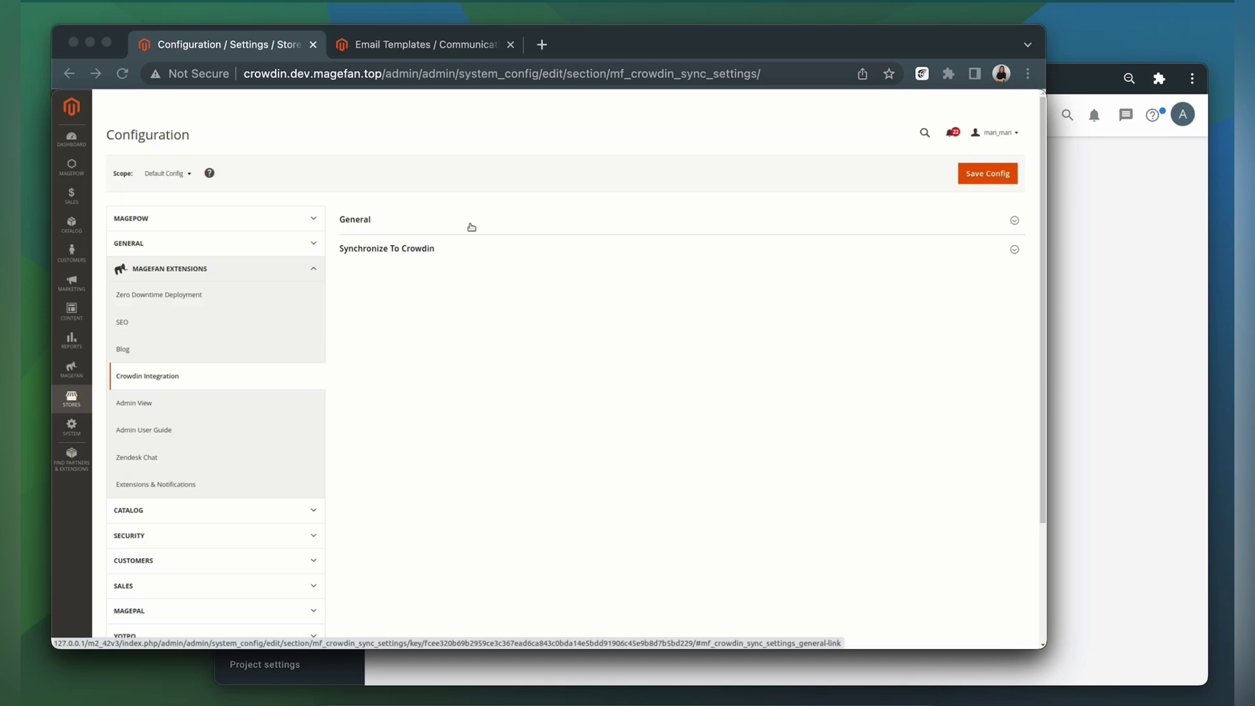
Step: Set Enabled to Yes in the Crowdin Integration's General settings
{"action": "left_click", "coordinate": [471, 227]}
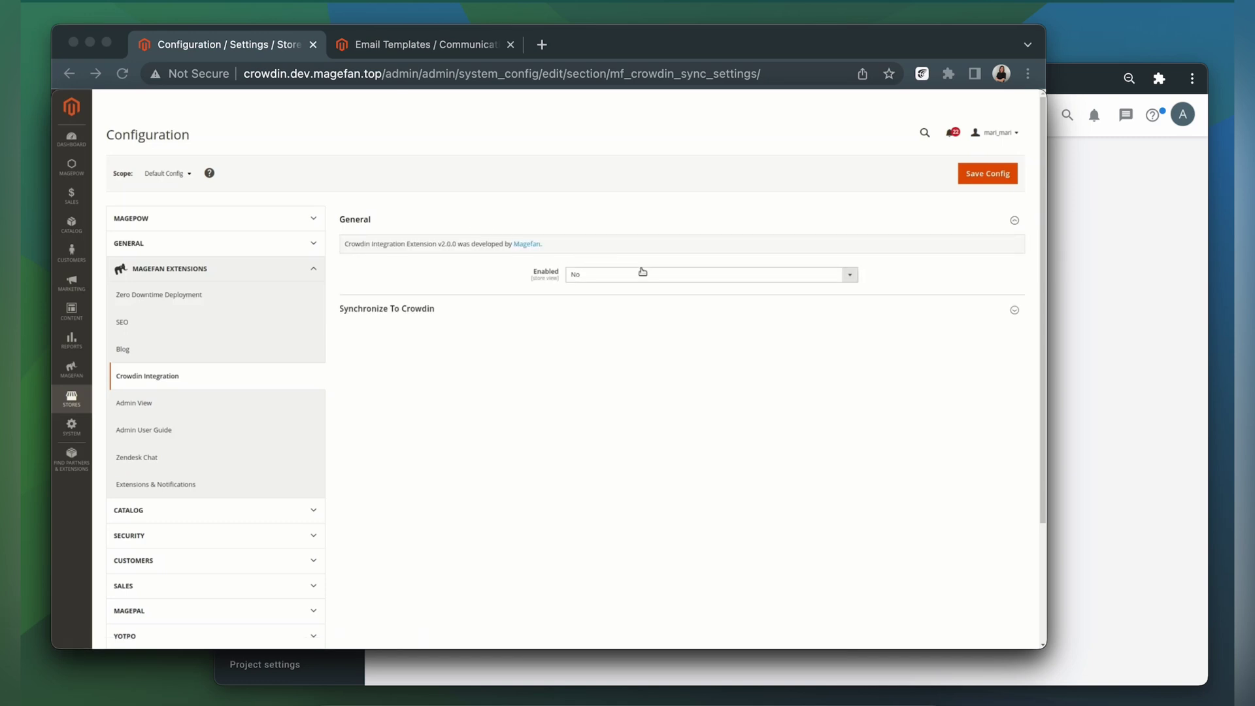
{"action": "left_click", "coordinate": [840, 279]}
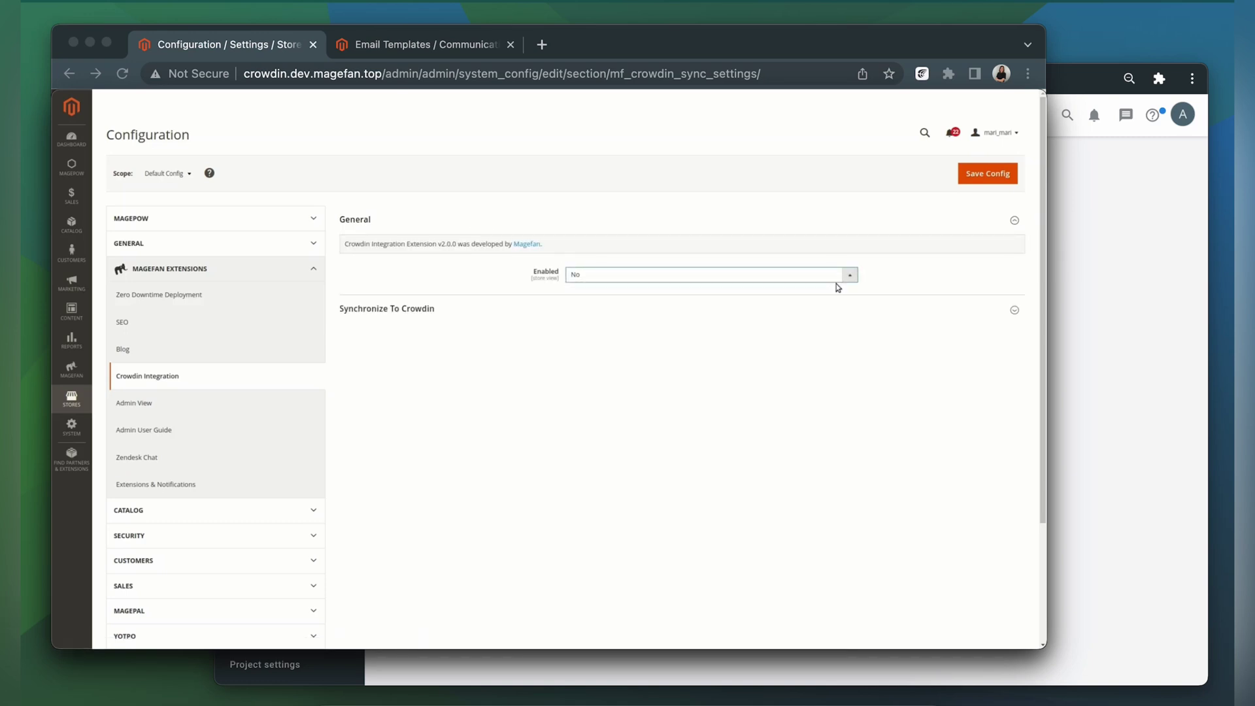
{"action": "left_click", "coordinate": [839, 288]}
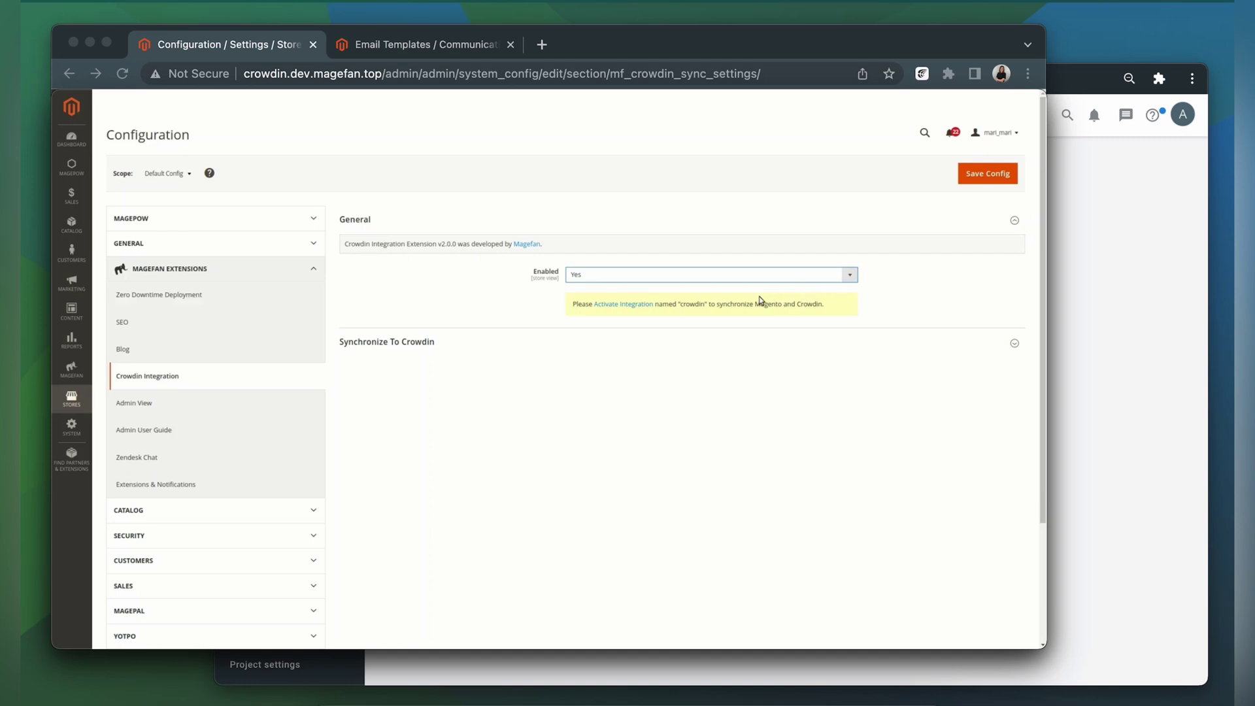
Step: Activate the crowdin integration and allow its API access until it shows Active
{"action": "left_click", "coordinate": [617, 305]}
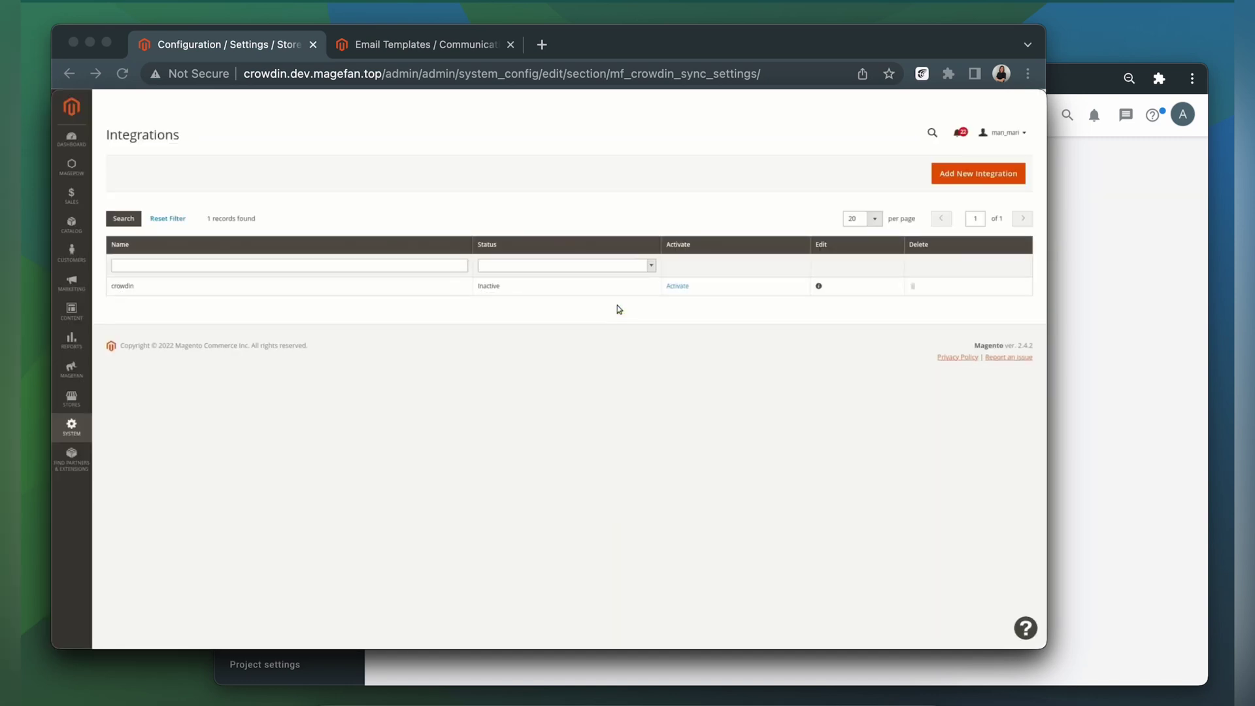
{"action": "left_click", "coordinate": [677, 286]}
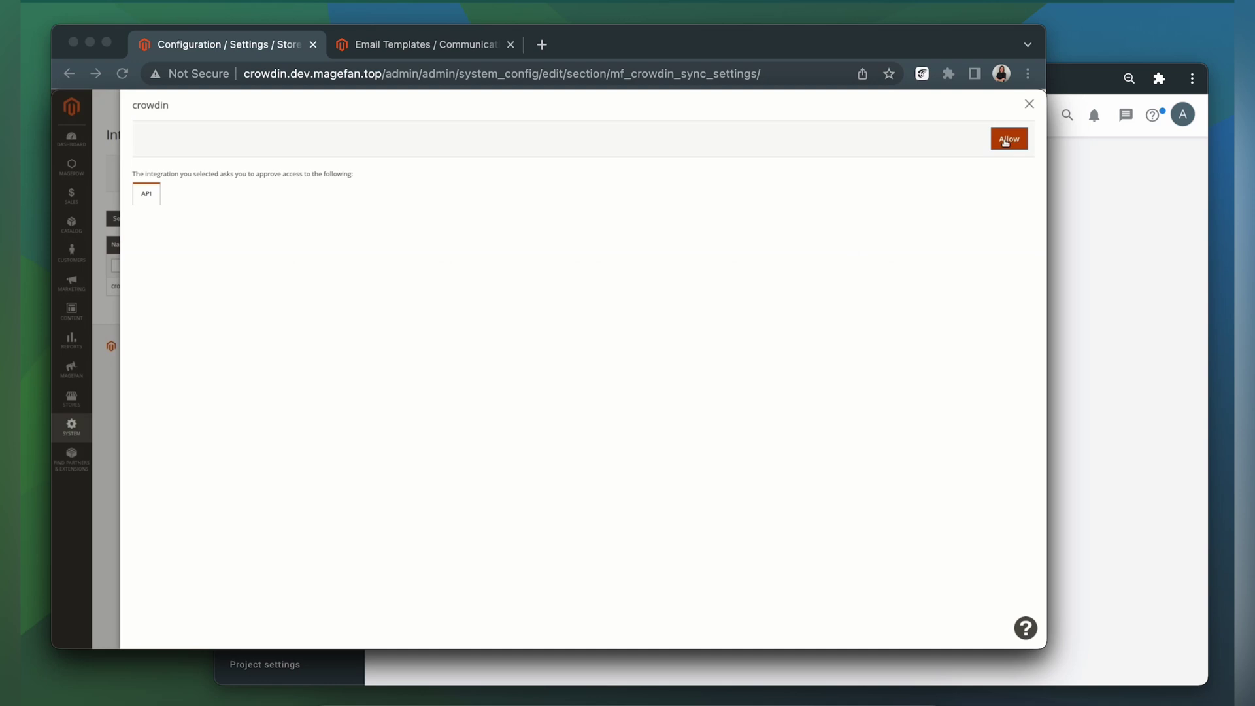
{"action": "left_click", "coordinate": [1005, 140]}
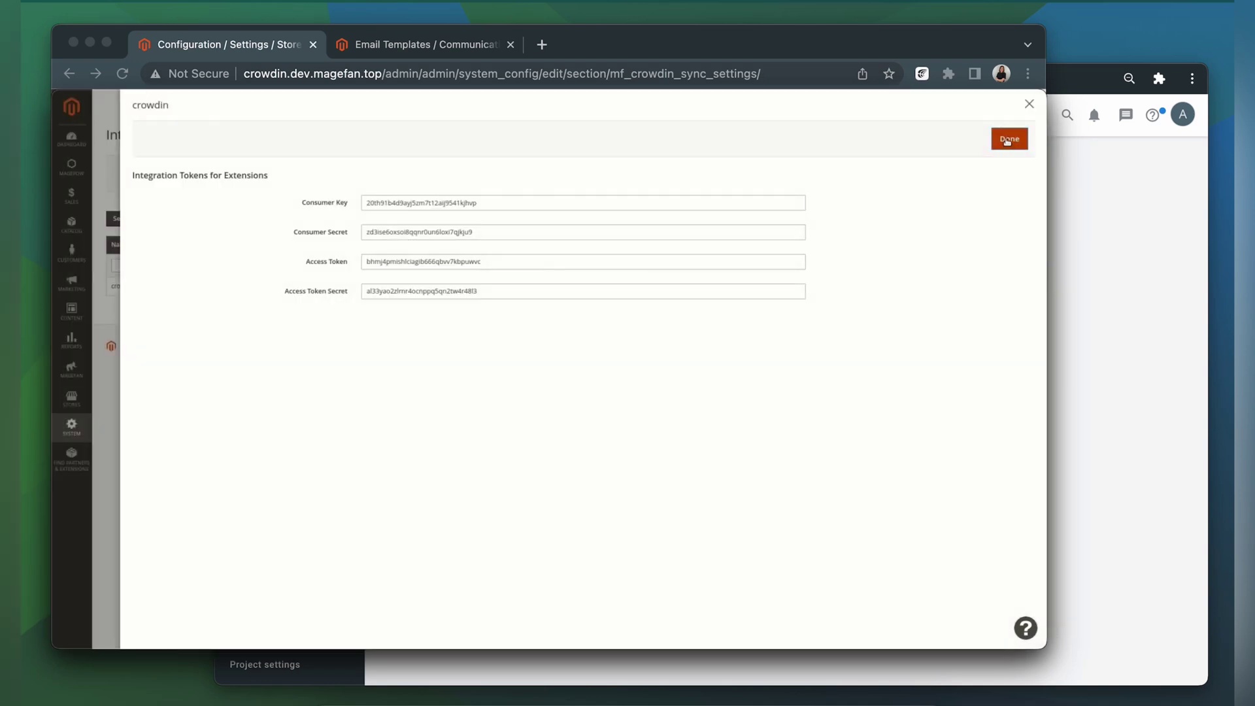
{"action": "left_click", "coordinate": [1007, 140]}
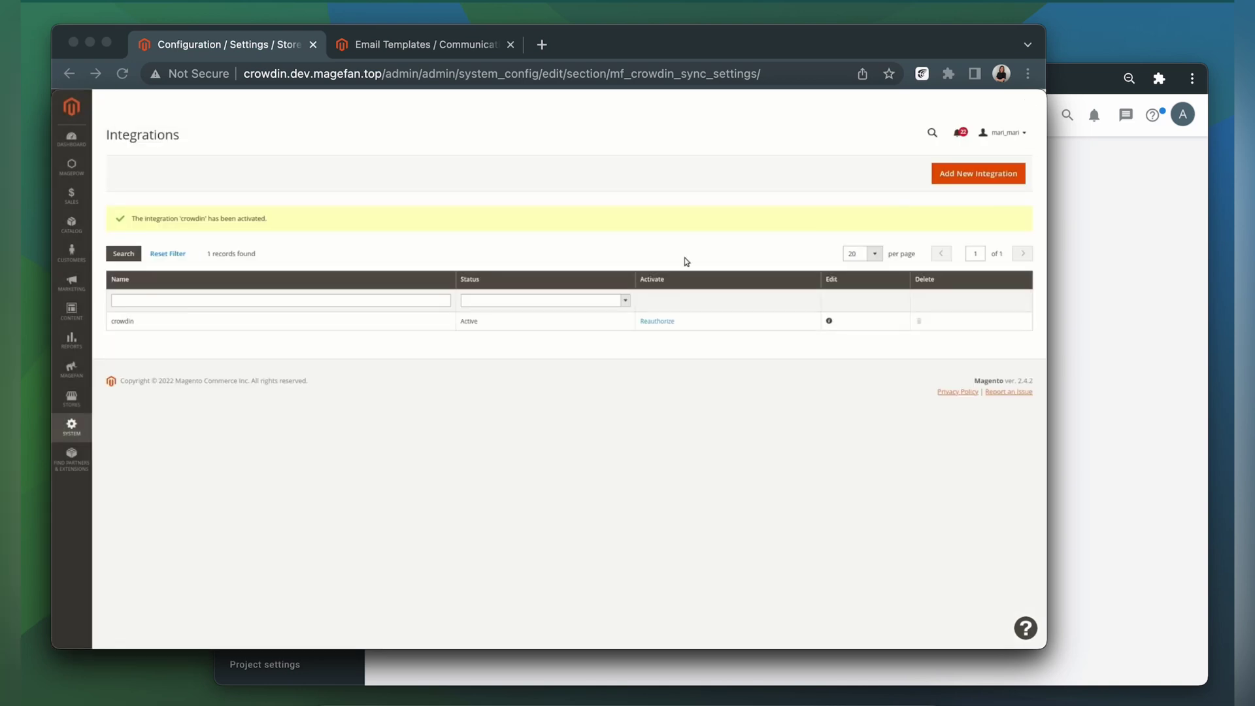
Step: In Stores Configuration > MAGEFAN EXTENSIONS > Crowdin Integration, set Enabled to Yes and copy the connection key
{"action": "left_click", "coordinate": [71, 399]}
{"action": "left_click", "coordinate": [163, 190]}
{"action": "left_click", "coordinate": [273, 295]}
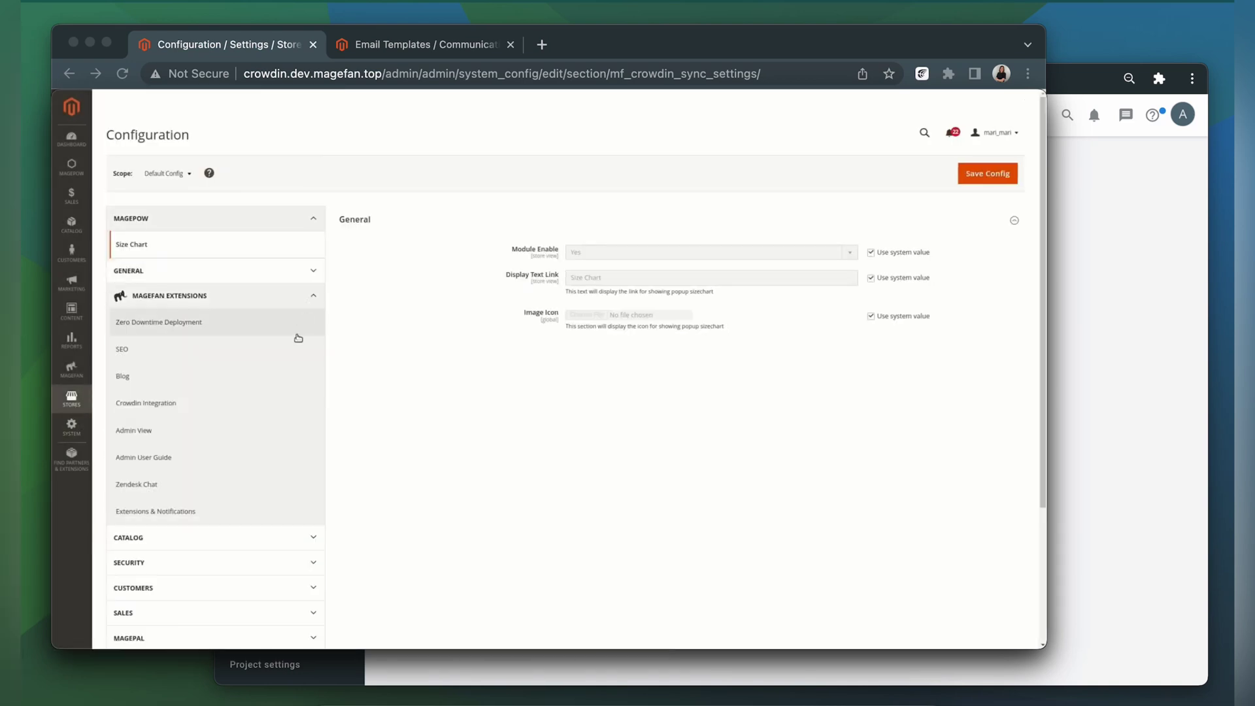
{"action": "left_click", "coordinate": [300, 403]}
{"action": "left_click", "coordinate": [732, 278]}
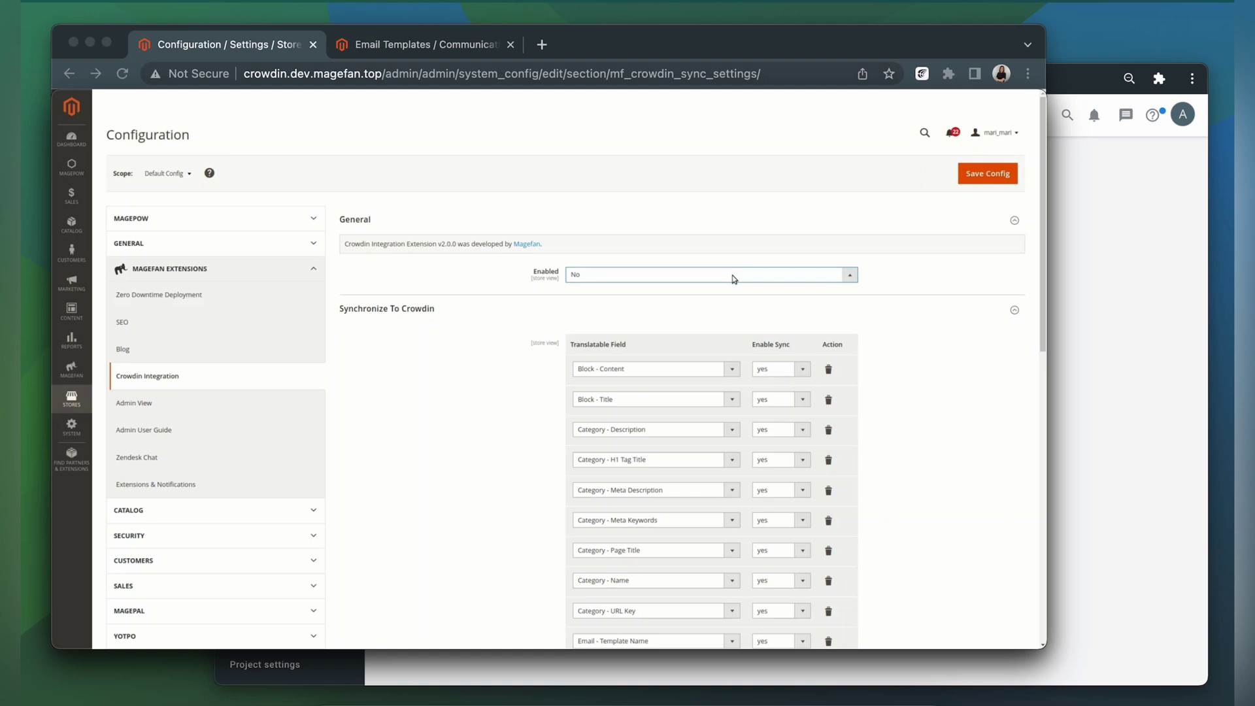
{"action": "left_click", "coordinate": [731, 285]}
{"action": "left_click", "coordinate": [704, 306]}
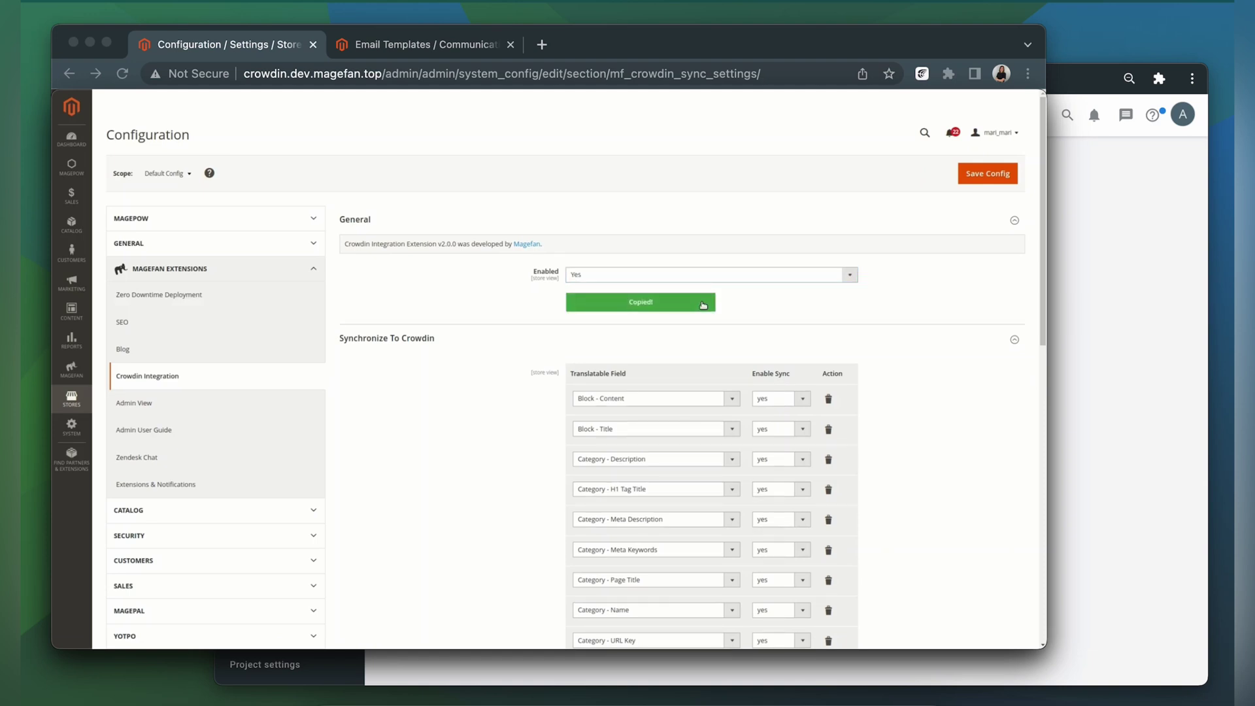
Step: Add an empty Synchronize To Crowdin mapping row, then sign in to Crowdin's Magento integration
{"action": "scroll", "coordinate": [733, 370], "scroll_direction": "down", "scroll_amount": 3}
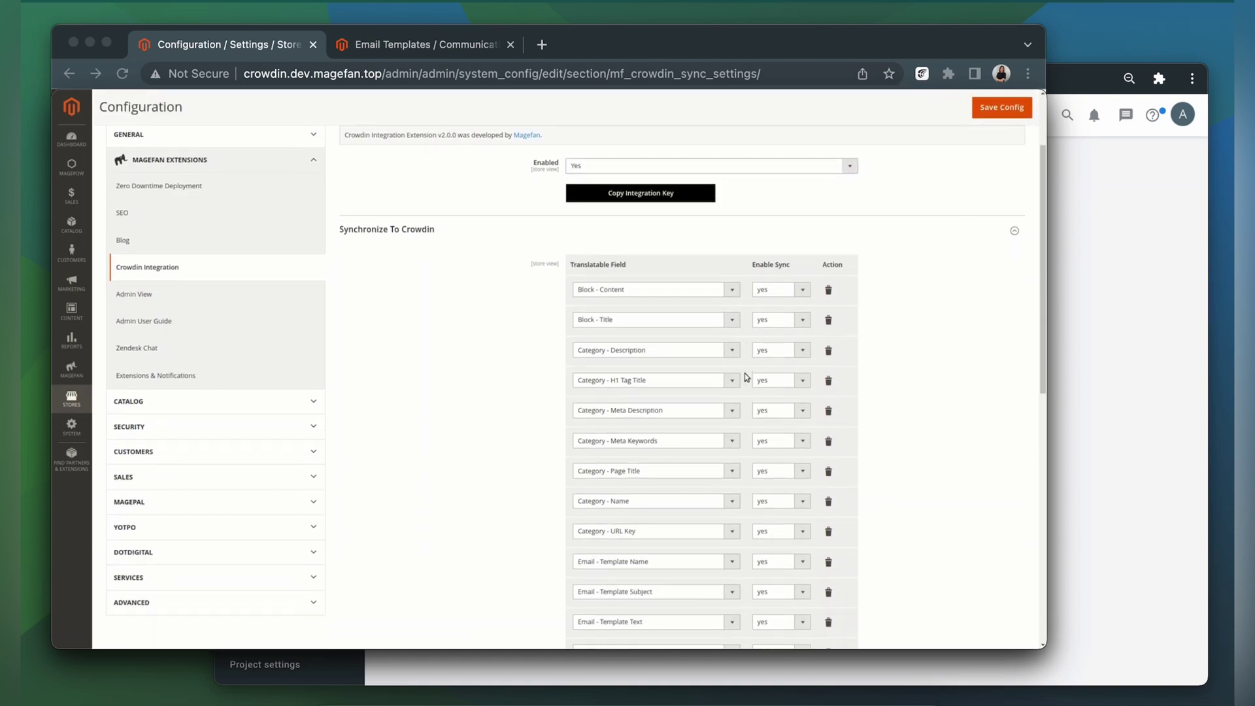
{"action": "scroll", "coordinate": [747, 377], "scroll_direction": "down", "scroll_amount": 6}
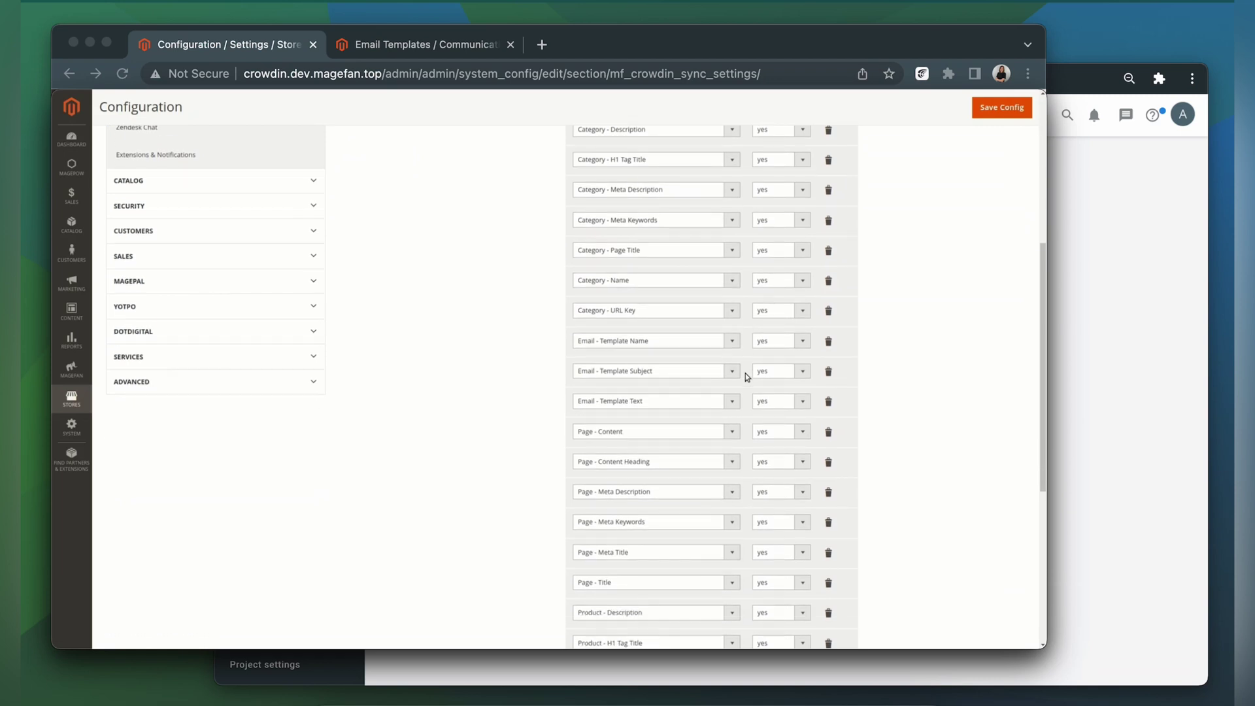
{"action": "scroll", "coordinate": [748, 378], "scroll_direction": "down", "scroll_amount": 7}
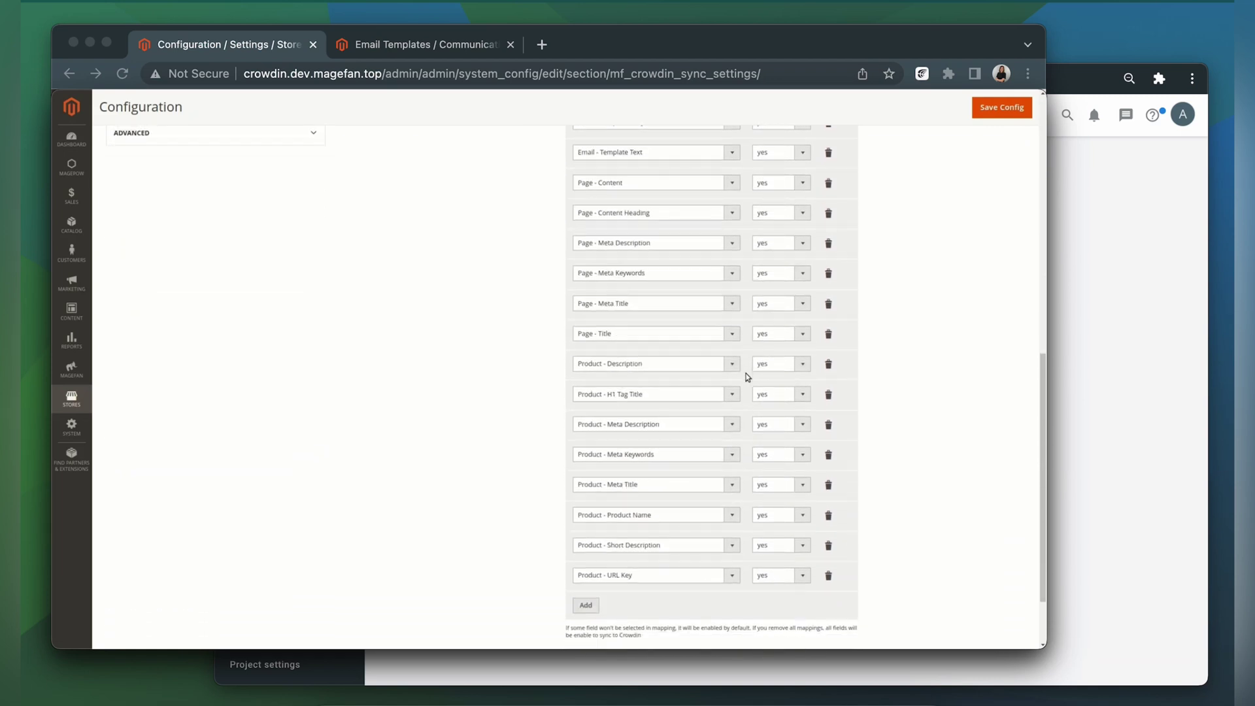
{"action": "scroll", "coordinate": [748, 377], "scroll_direction": "down", "scroll_amount": 3}
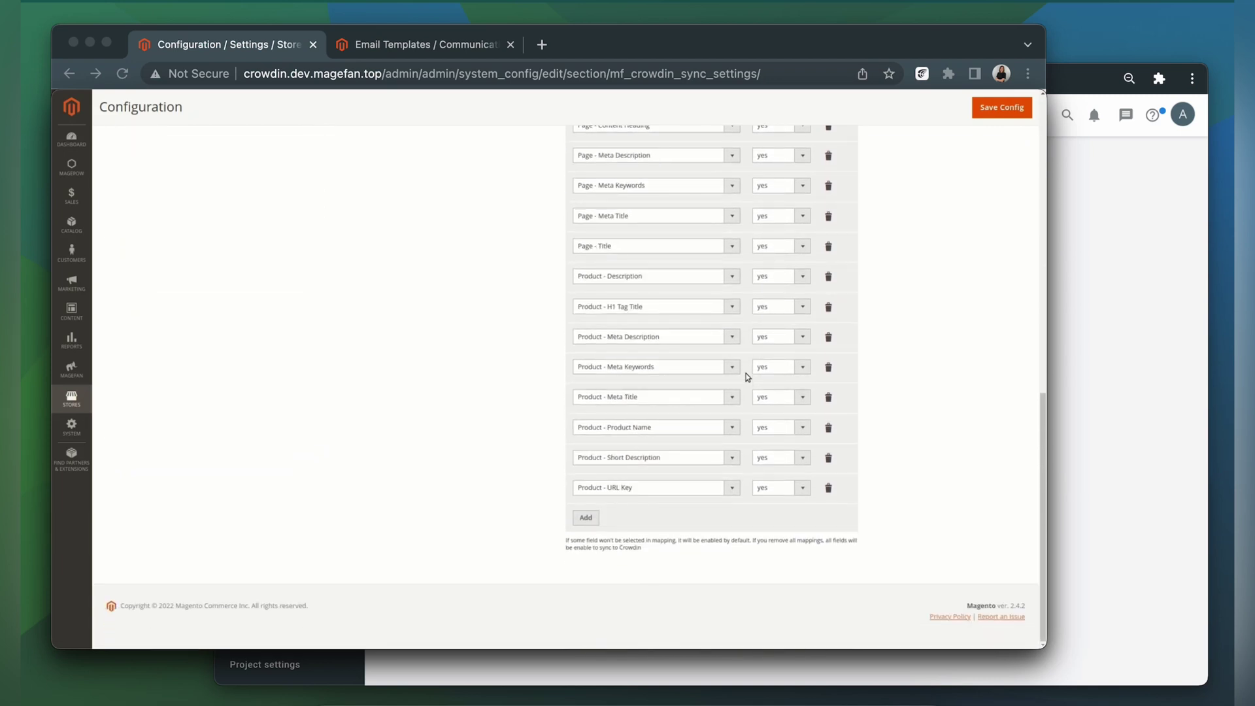
{"action": "left_click", "coordinate": [587, 518]}
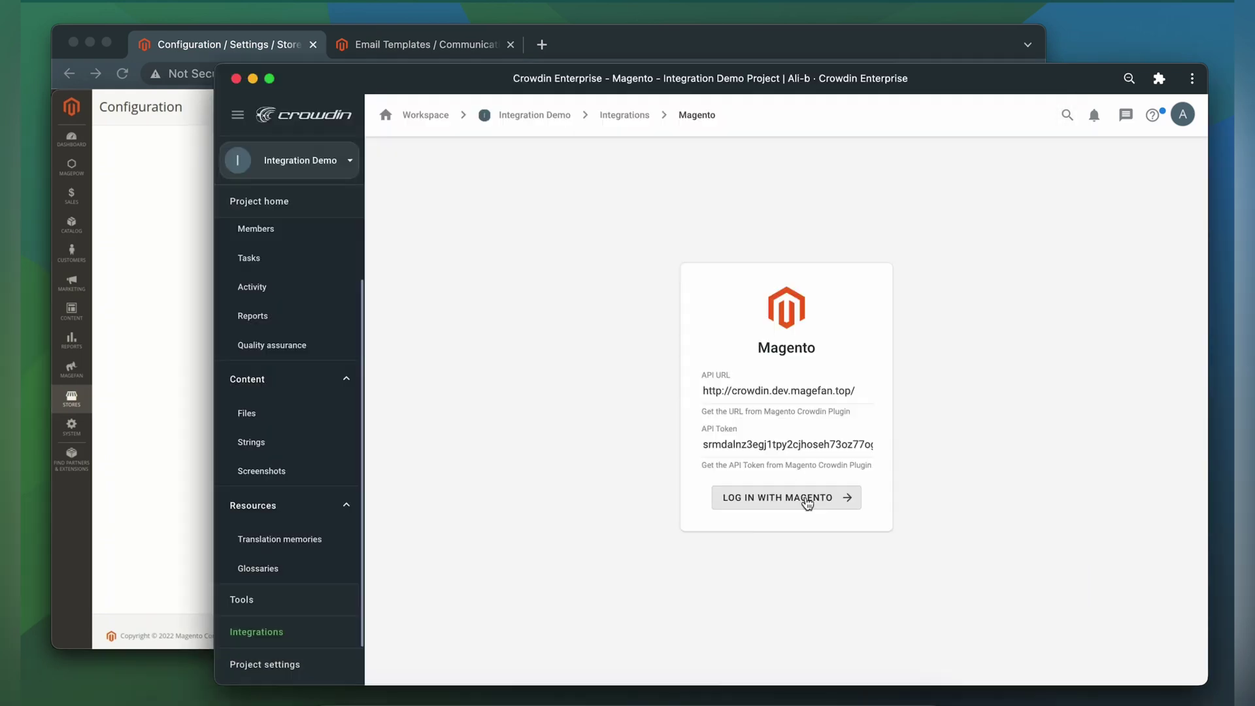
{"action": "left_click", "coordinate": [794, 496]}
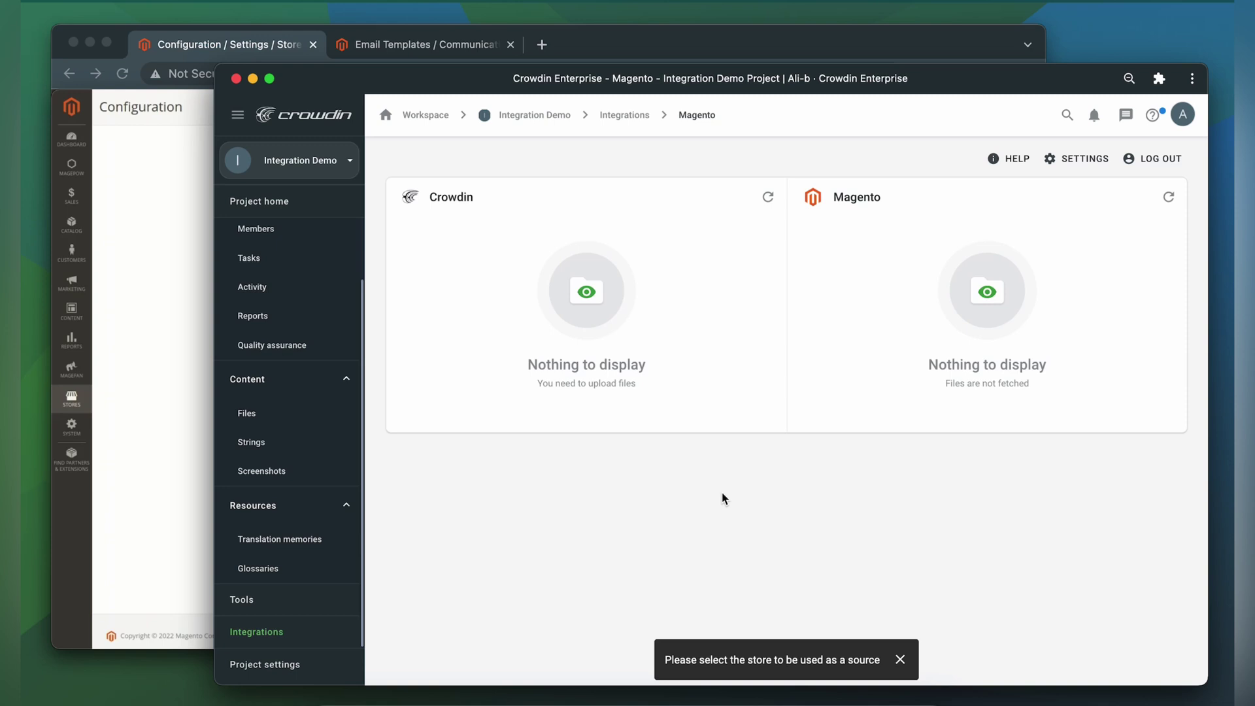
Step: Set the Source Store to en, Polish to pl and Ukrainian to ua, and save
{"action": "left_click", "coordinate": [1070, 159]}
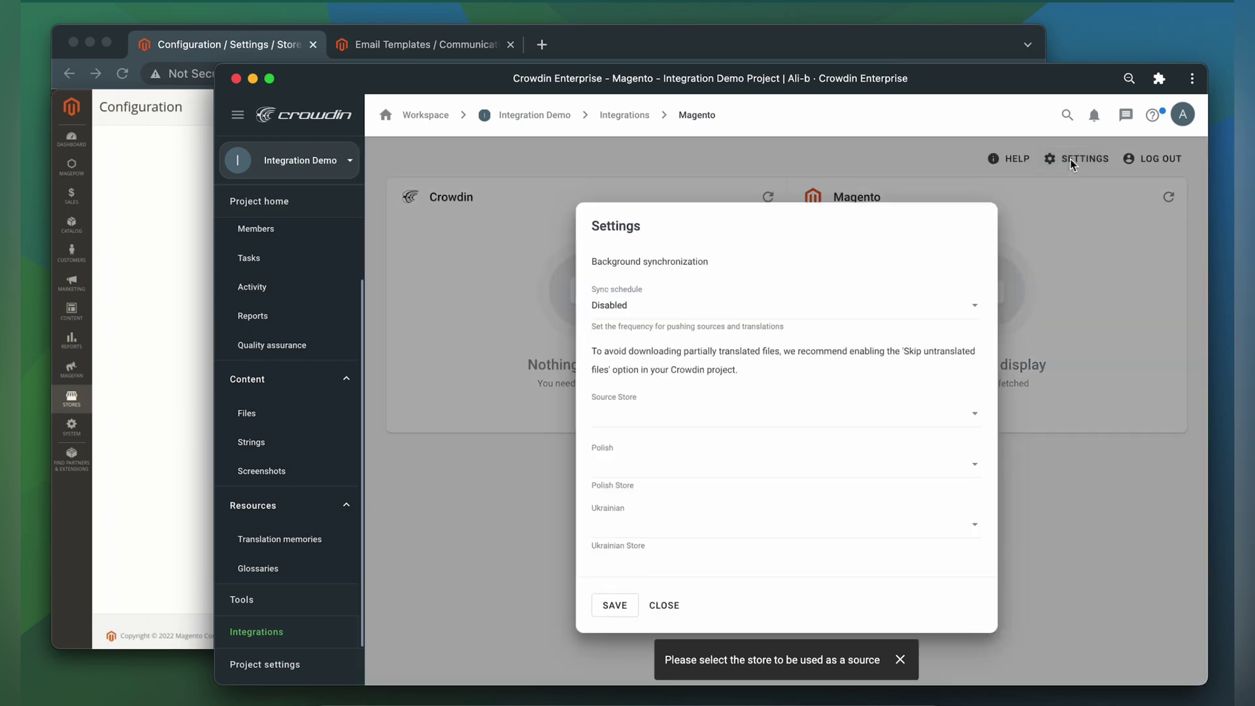
{"action": "left_click", "coordinate": [699, 417]}
{"action": "left_click", "coordinate": [647, 441]}
{"action": "left_click", "coordinate": [650, 465]}
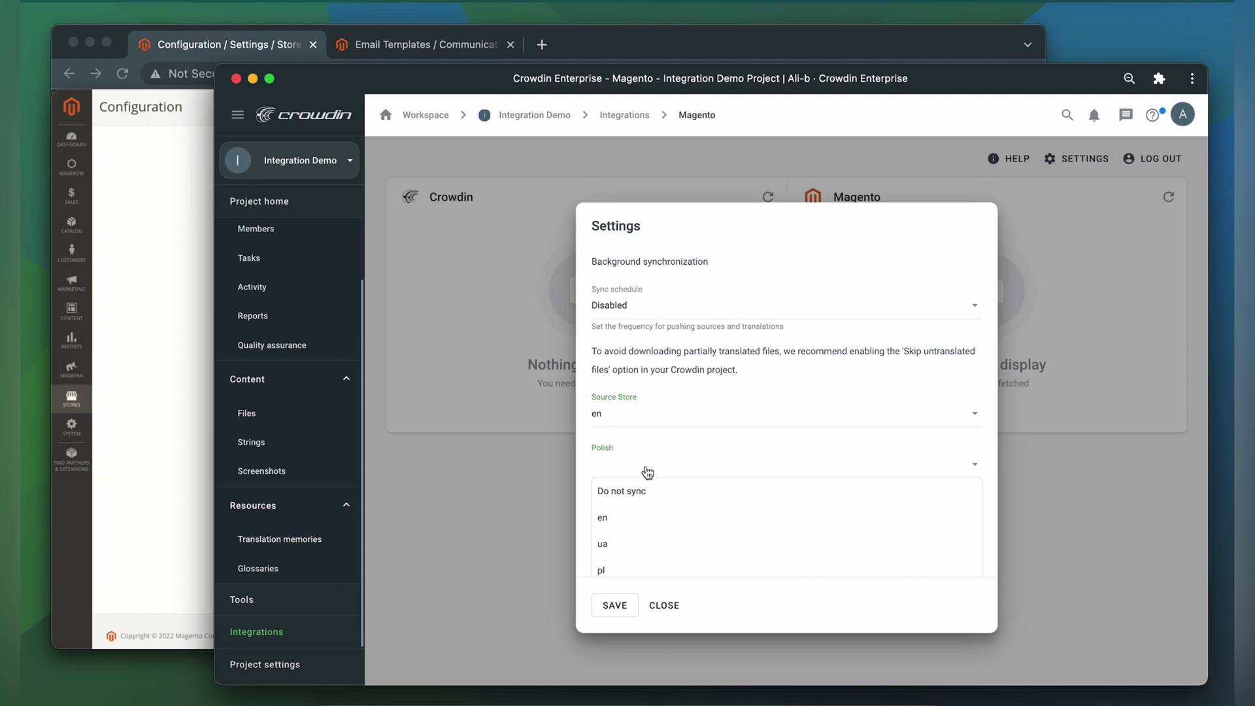
{"action": "left_click", "coordinate": [623, 574]}
{"action": "left_click", "coordinate": [645, 533]}
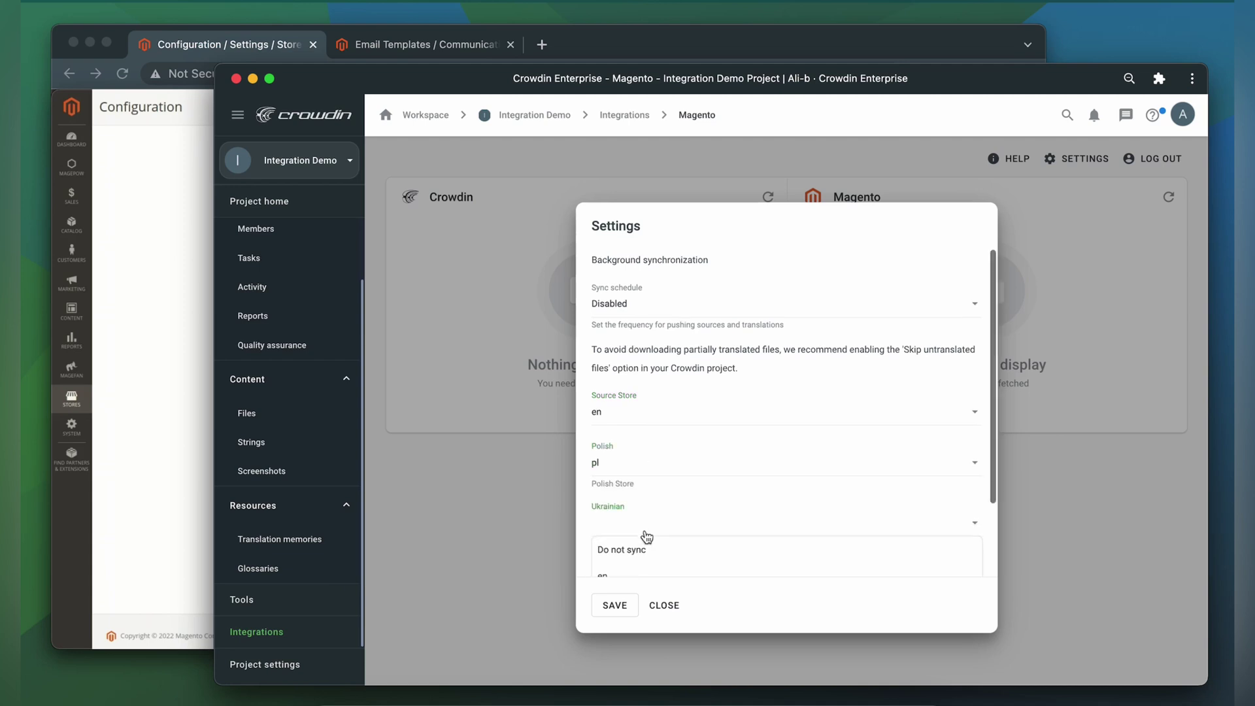
{"action": "left_click", "coordinate": [641, 520]}
{"action": "left_click", "coordinate": [615, 605]}
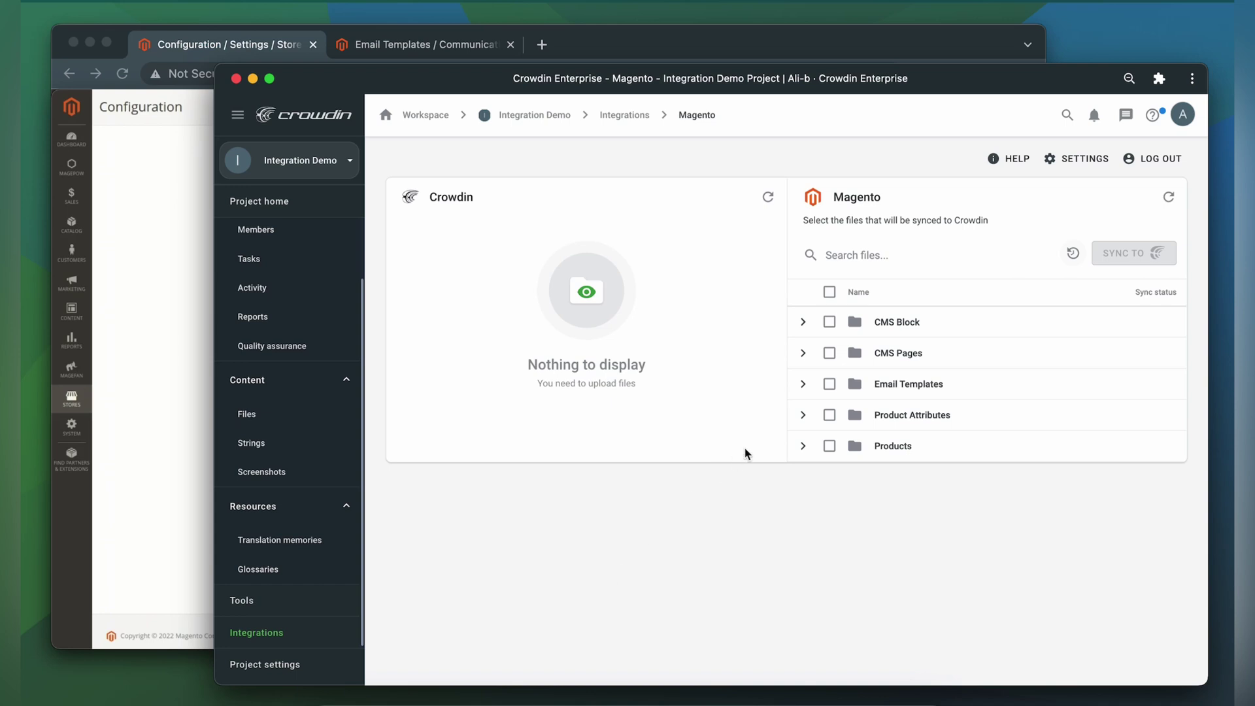
Step: Sync the Reset Password email template from Magento to Crowdin
{"action": "left_click", "coordinate": [804, 386]}
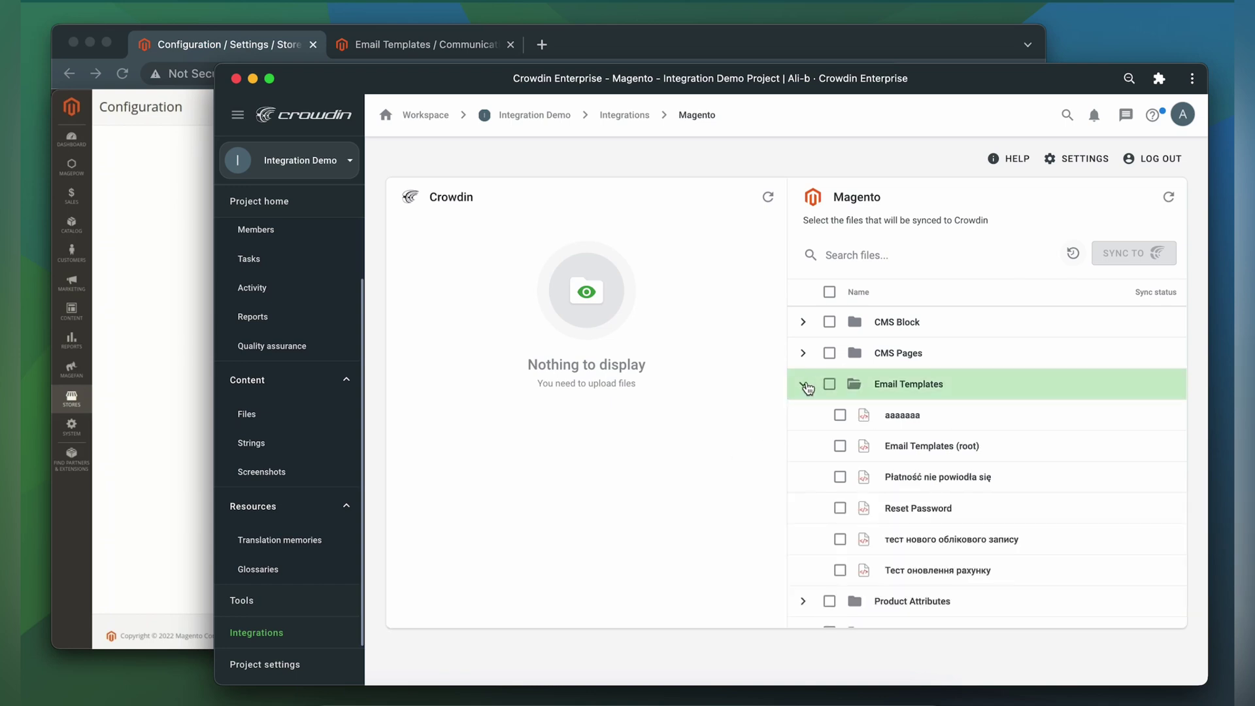
{"action": "left_click", "coordinate": [840, 508]}
{"action": "left_click", "coordinate": [1117, 255]}
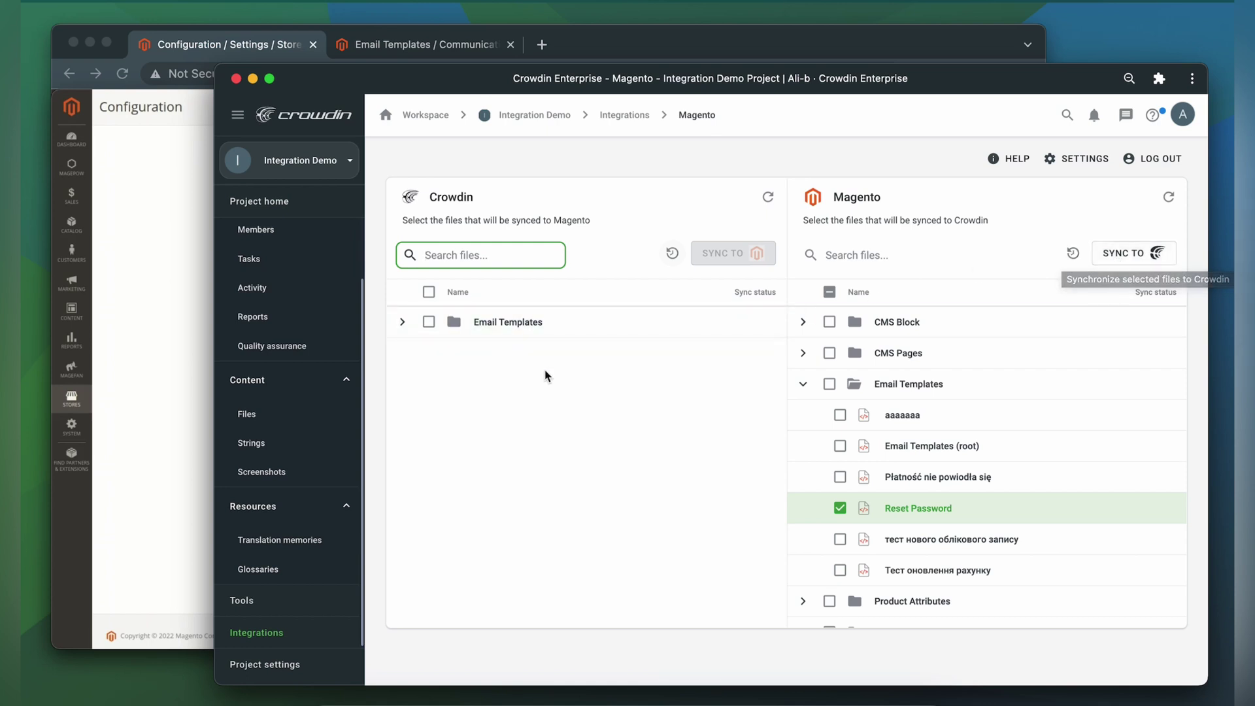
Step: Sync the Polish translation of Reset Password from Crowdin back to Magento
{"action": "left_click", "coordinate": [402, 324]}
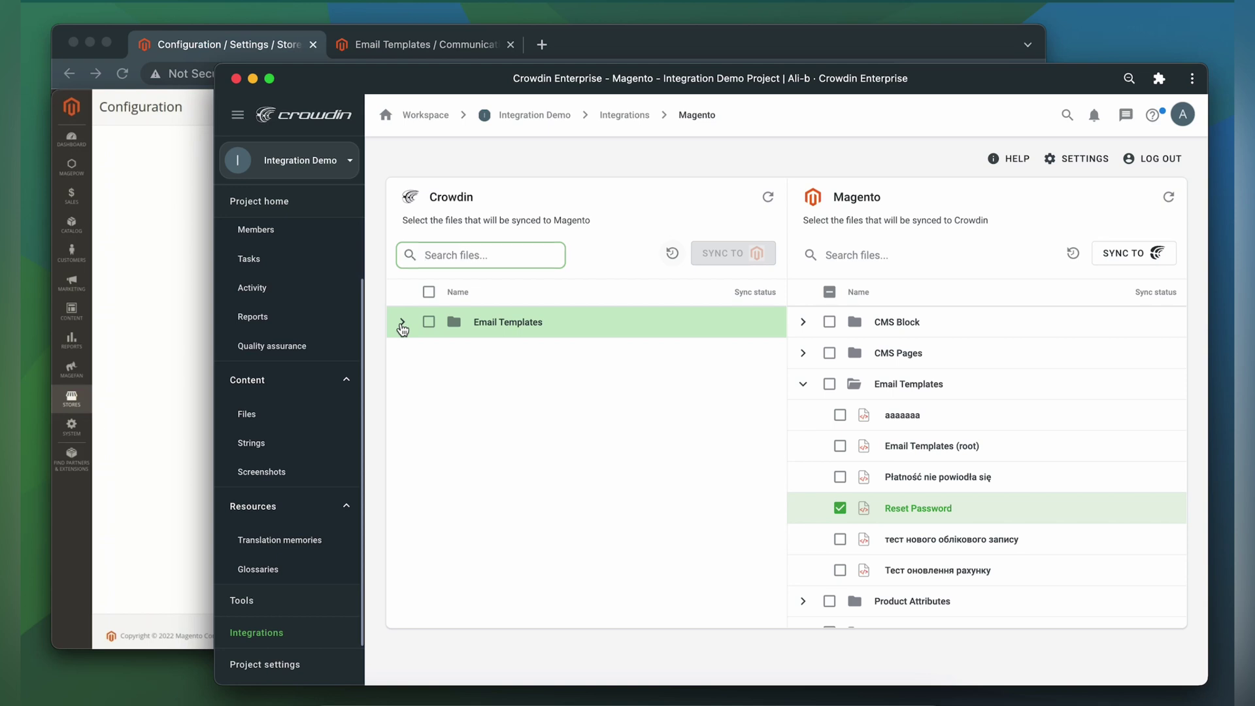
{"action": "left_click", "coordinate": [413, 353]}
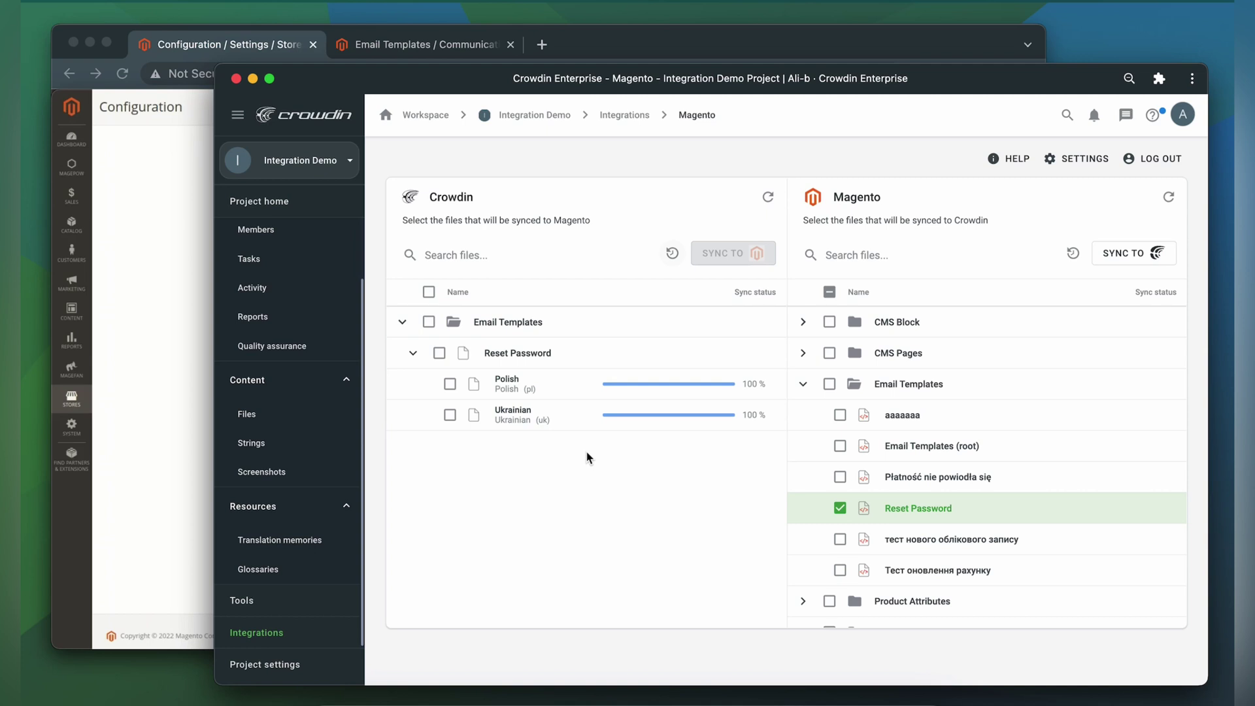
{"action": "left_click", "coordinate": [449, 385]}
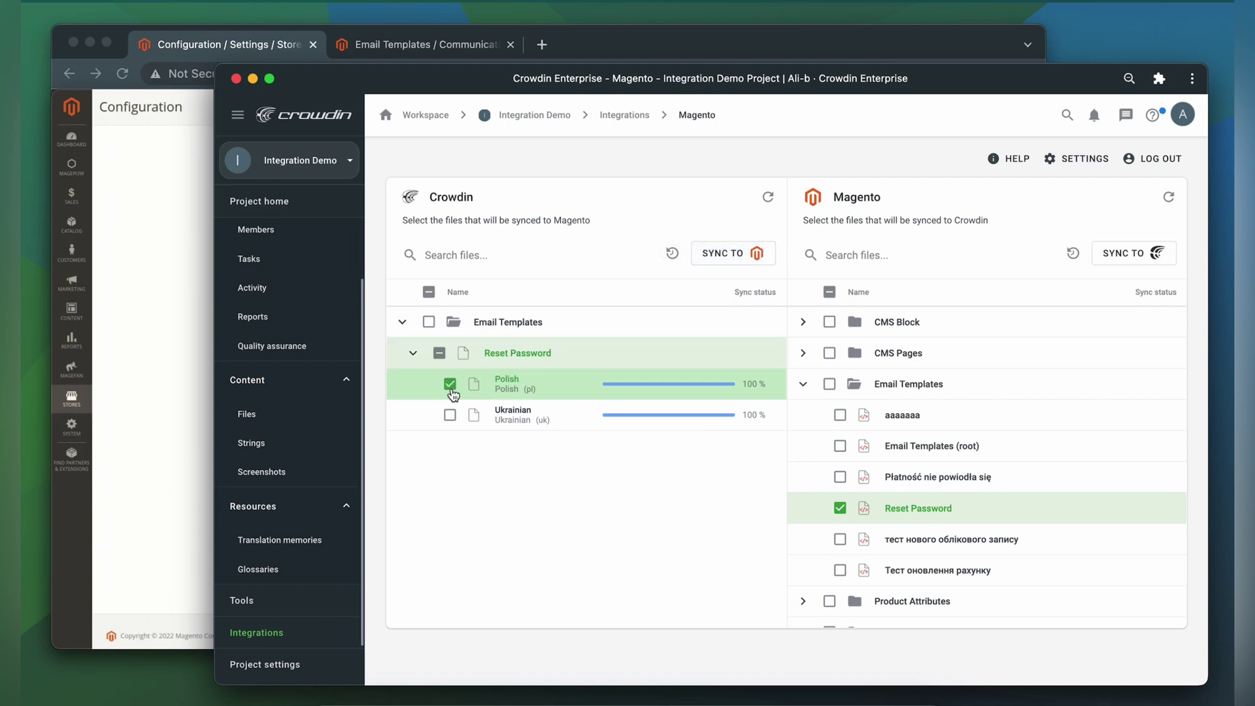
{"action": "left_click", "coordinate": [705, 251]}
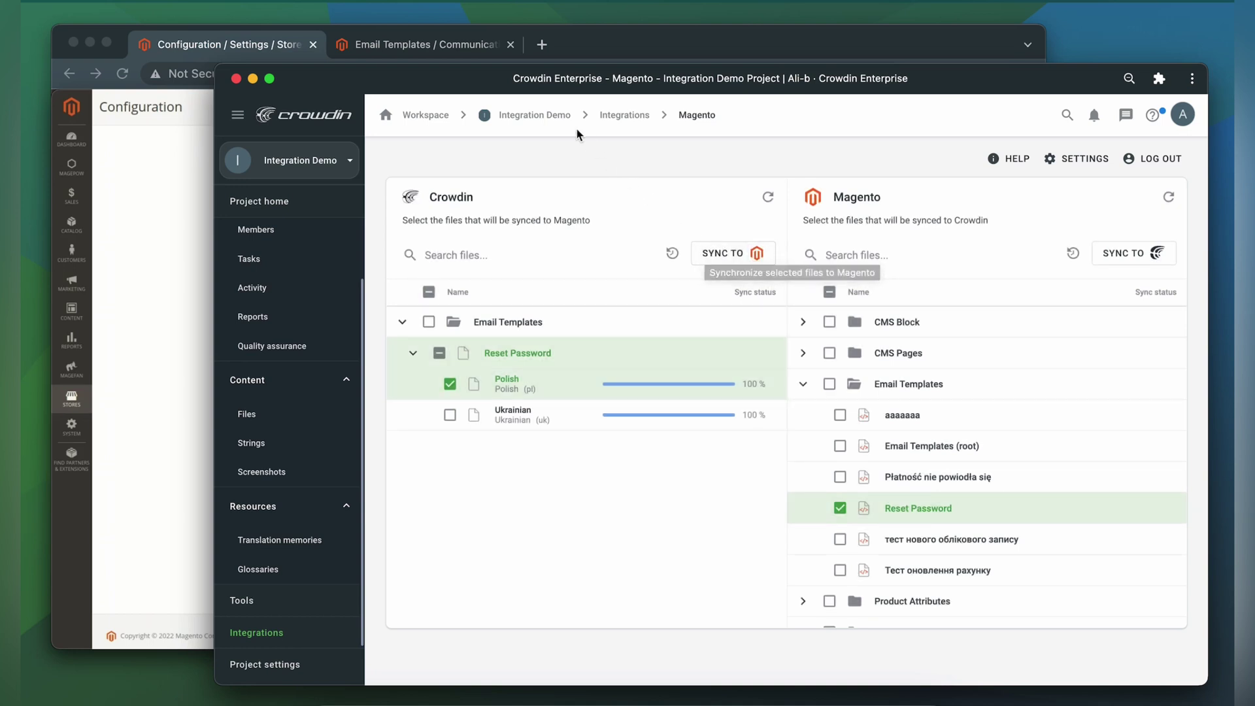
Step: Open the Reset Password template, now 'Resetuj hasło', and scroll through its Polish content
{"action": "left_click", "coordinate": [474, 43]}
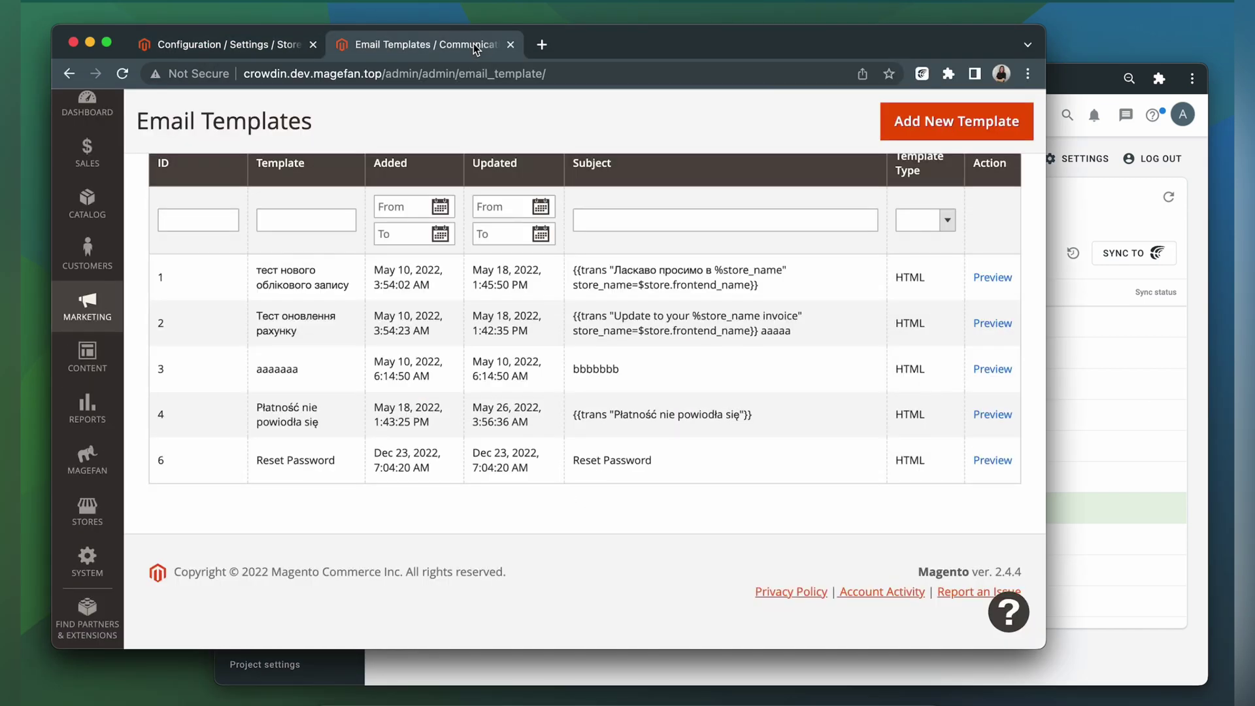
{"action": "left_click", "coordinate": [315, 468]}
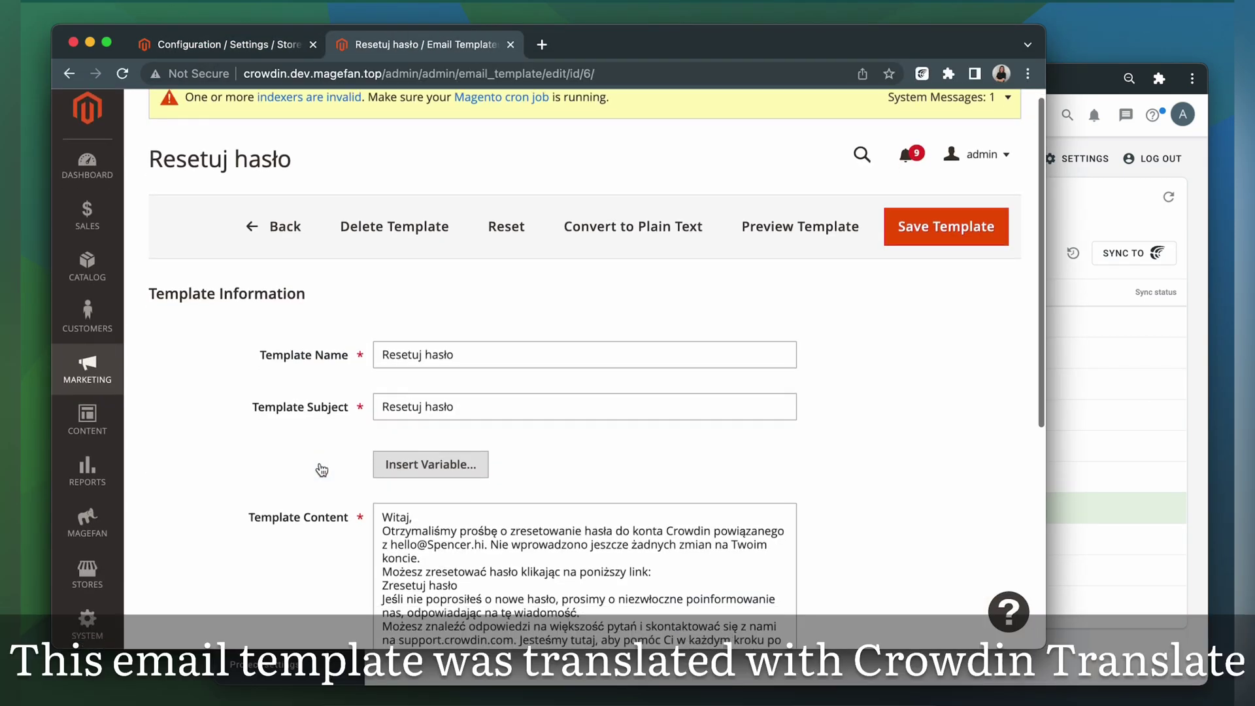
{"action": "scroll", "coordinate": [321, 470], "scroll_direction": "down", "scroll_amount": 2}
{"action": "scroll", "coordinate": [322, 469], "scroll_direction": "down", "scroll_amount": 2}
{"action": "scroll", "coordinate": [322, 470], "scroll_direction": "down", "scroll_amount": 2}
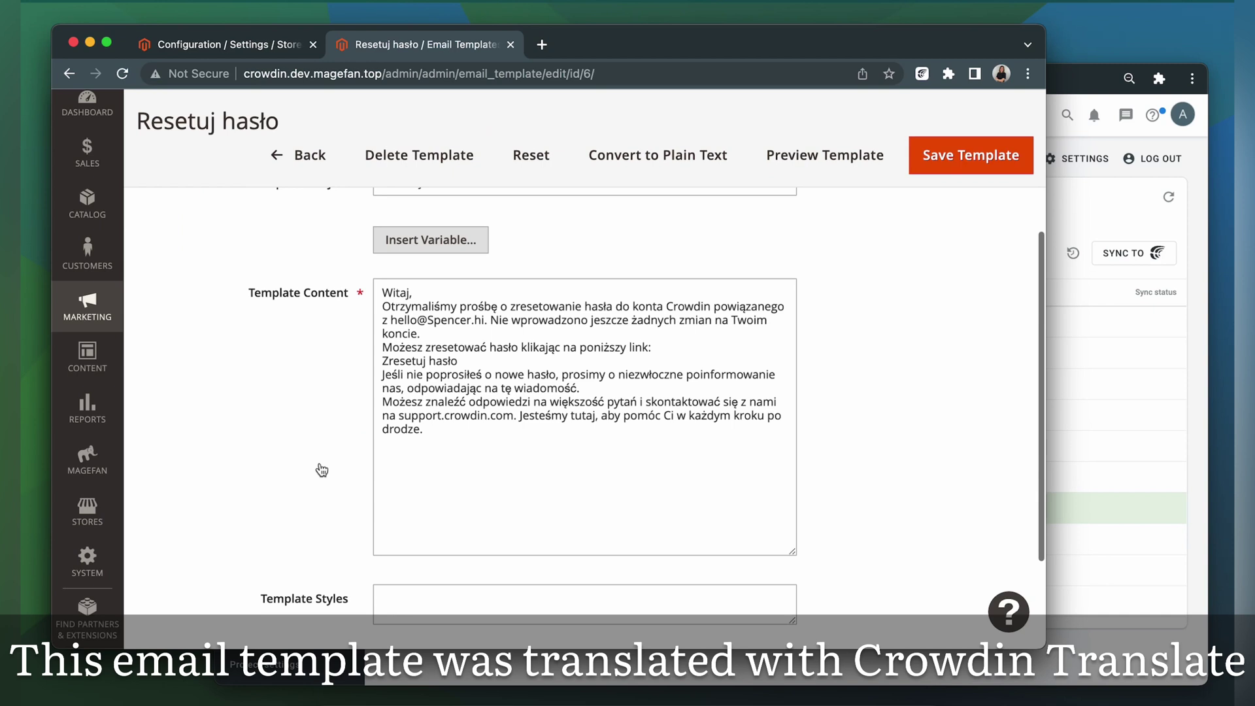